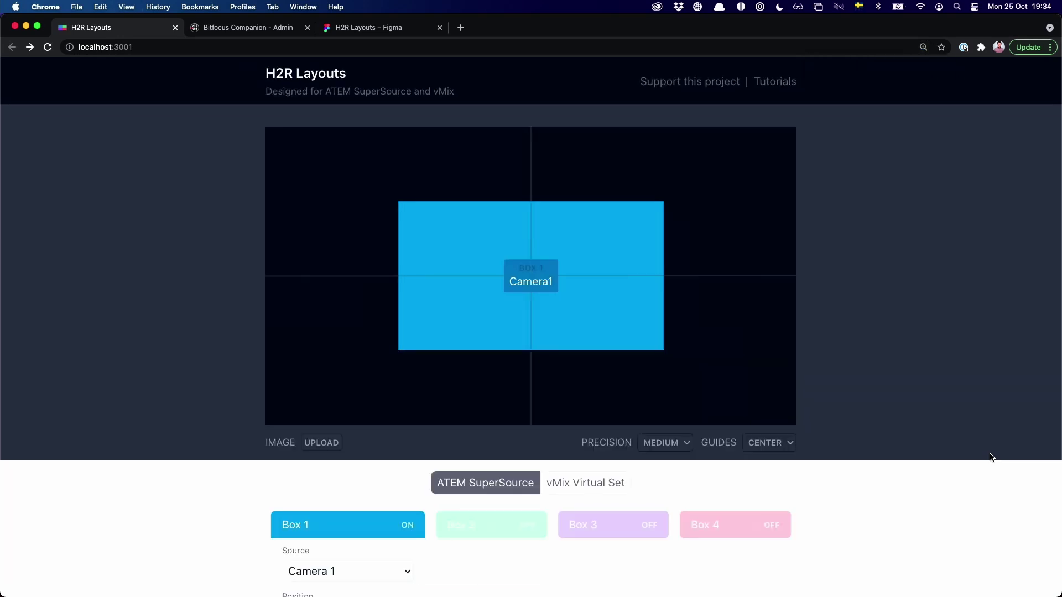
Review the generated macro code on the H2R Layouts page
scroll(990, 457, "down", 6)
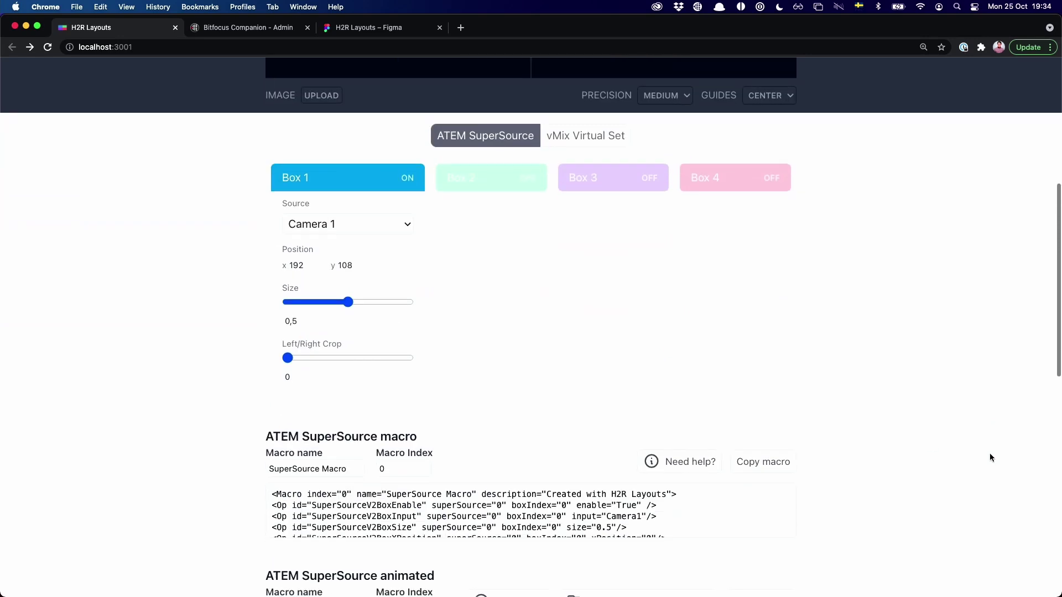
scroll(991, 453, "up", 1)
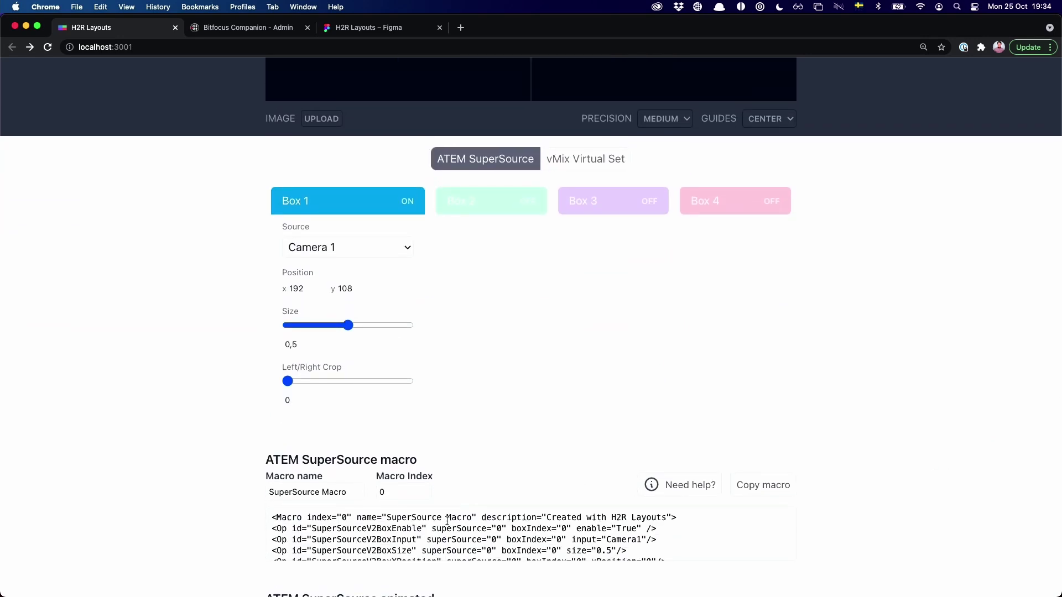
left_click_drag(448, 518, 429, 529)
left_click(452, 539)
scroll(539, 425, "up", 3)
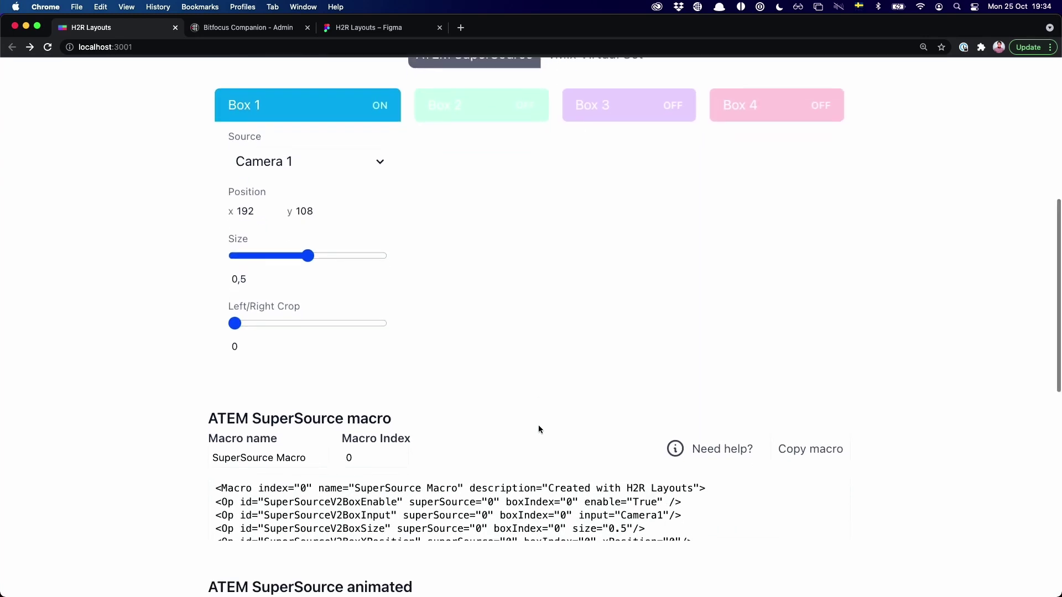
scroll(613, 334, "down", 3)
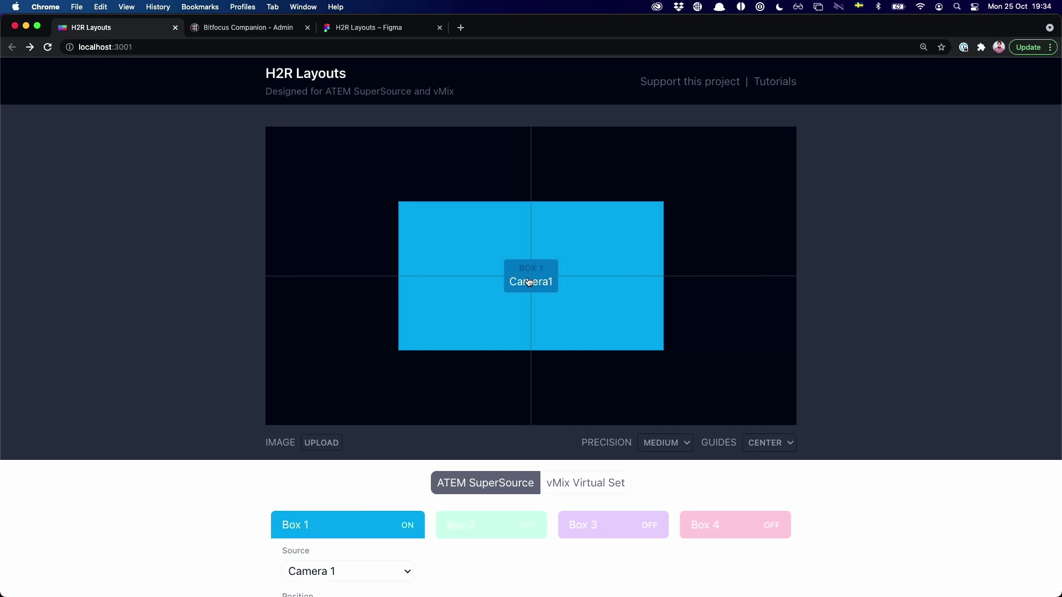
Move the Camera1 box (Box 1) to the right side and shrink it to size 0.31
left_click_drag(529, 283, 641, 283)
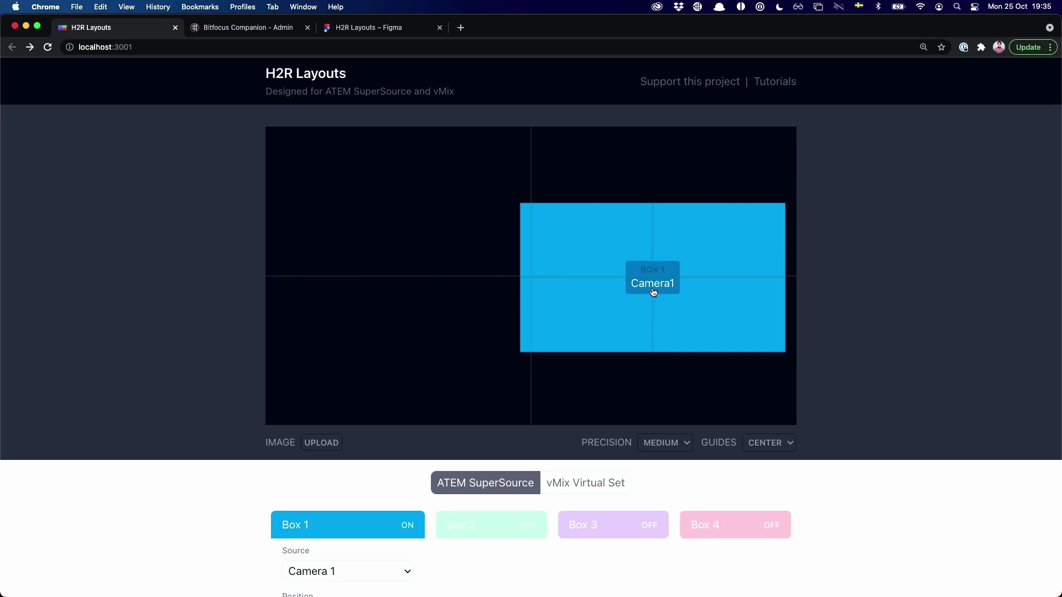
scroll(524, 434, "down", 2)
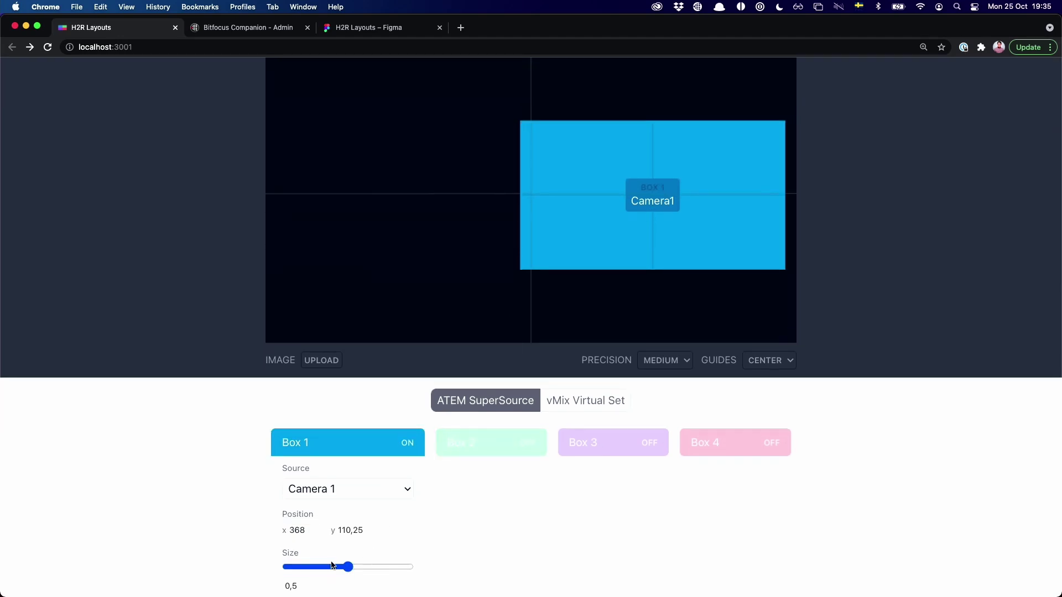
mouse_move(351, 567)
left_mouse_down()
mouse_move(322, 567)
mouse_move(323, 581)
mouse_move(341, 581)
left_mouse_up()
scroll(327, 560, "down", 1)
scroll(419, 504, "up", 3)
Enable Box 2 as Camera2, place it top-left at 24, 54 with size 0.75
left_click(463, 492)
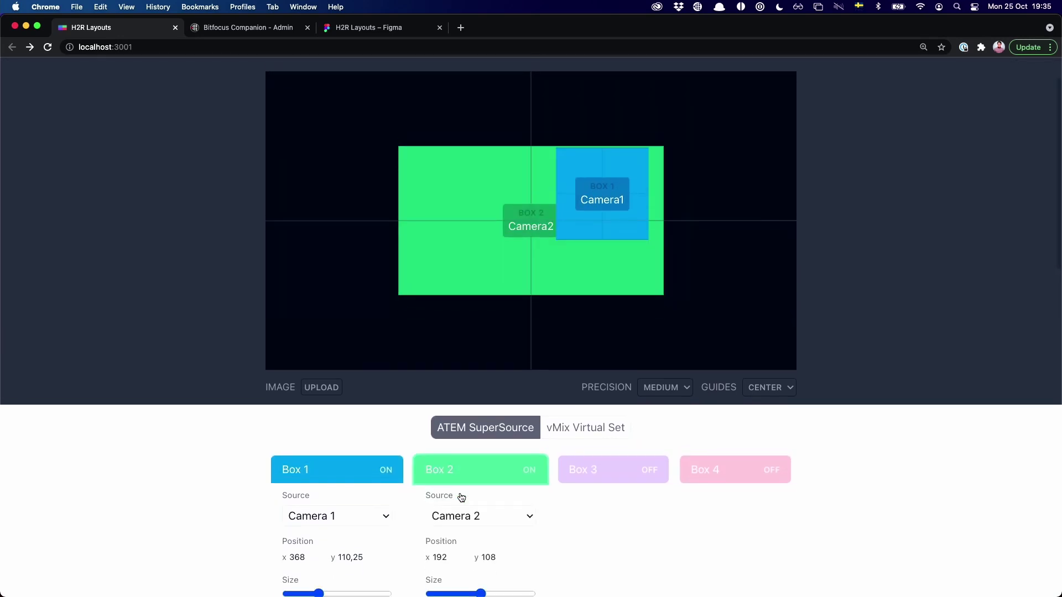
left_click_drag(603, 161, 740, 187)
left_click_drag(583, 218, 466, 169)
left_click_drag(481, 579, 506, 580)
left_click_drag(572, 208, 566, 224)
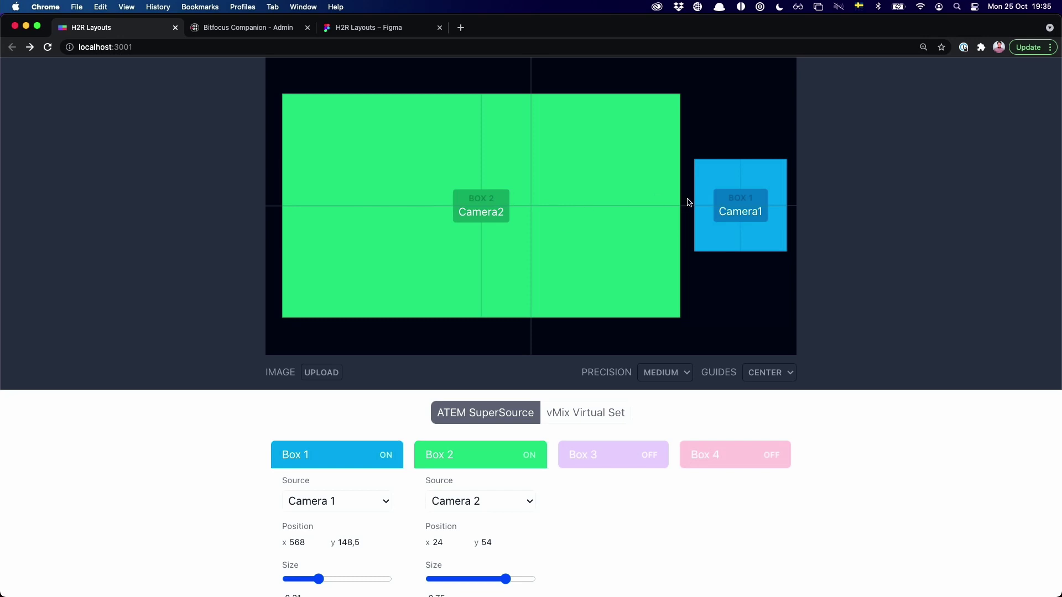
left_click_drag(731, 206, 730, 206)
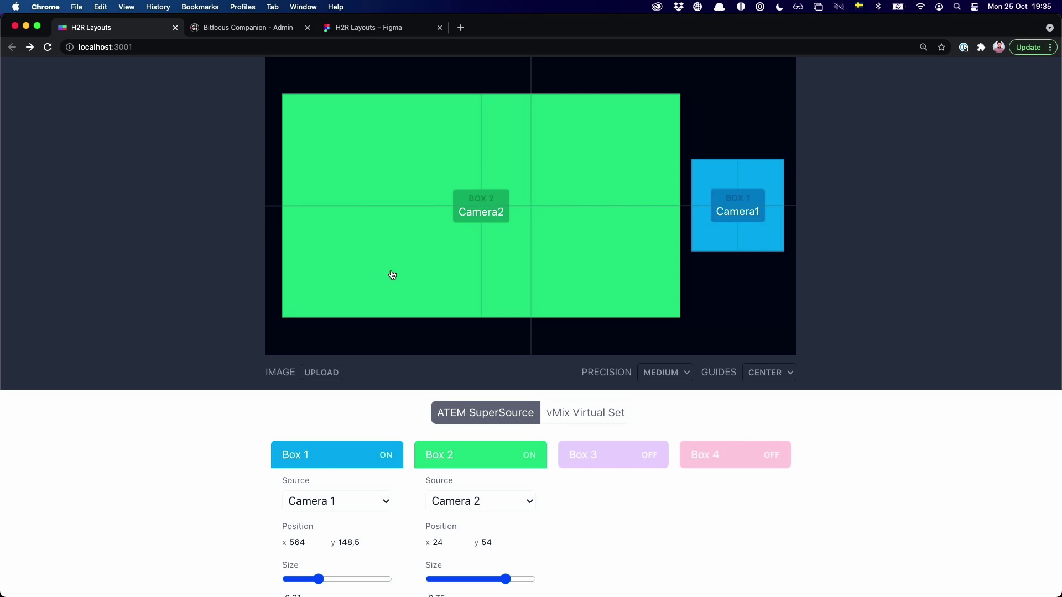
scroll(223, 335, "up", 3)
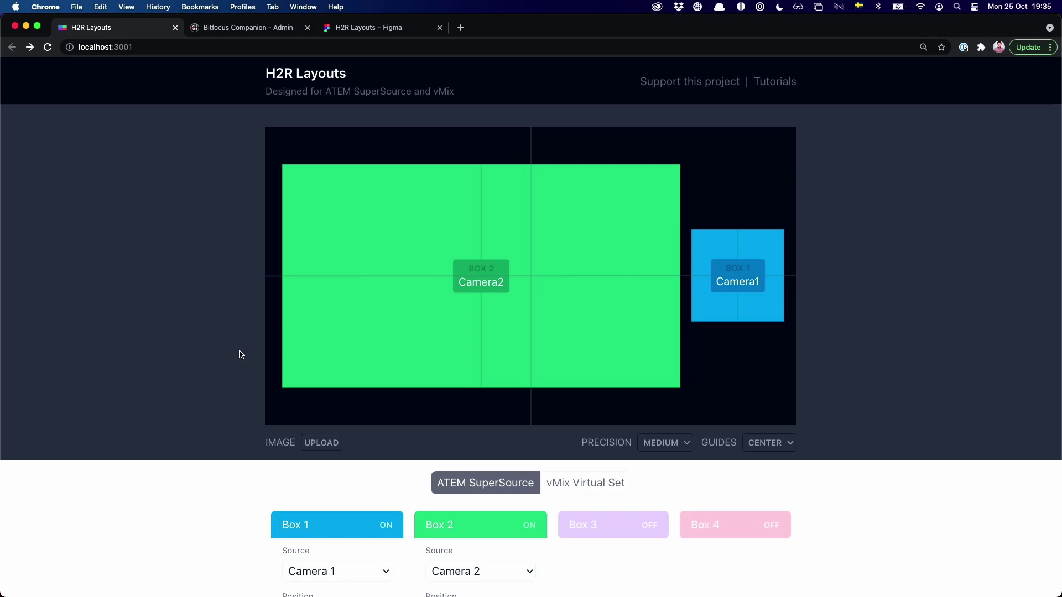
Review the SuperSource macro heading and the animated macro section text
scroll(239, 352, "down", 10)
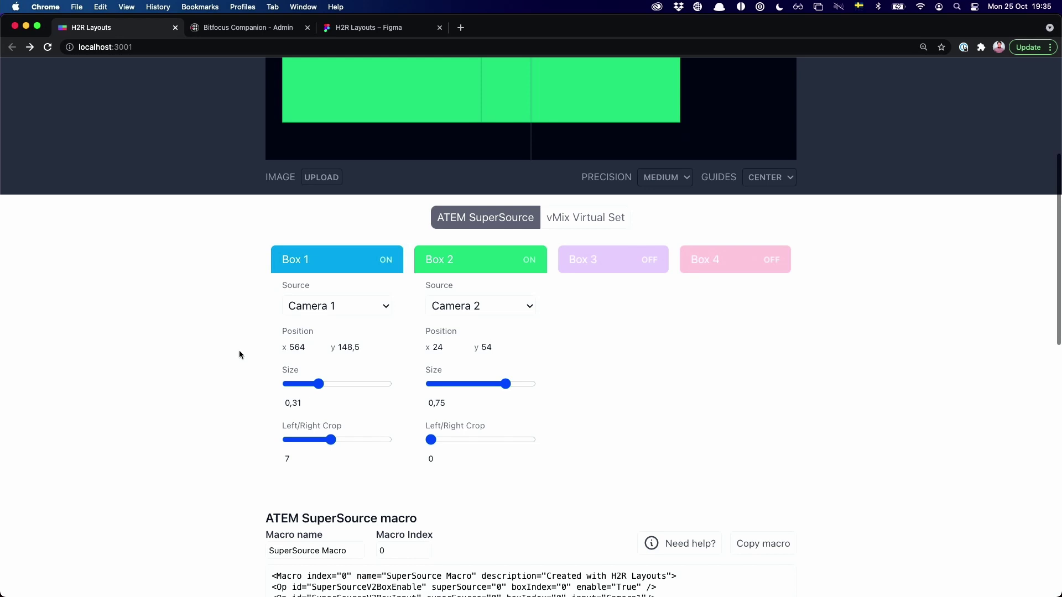
left_click_drag(248, 354, 513, 457)
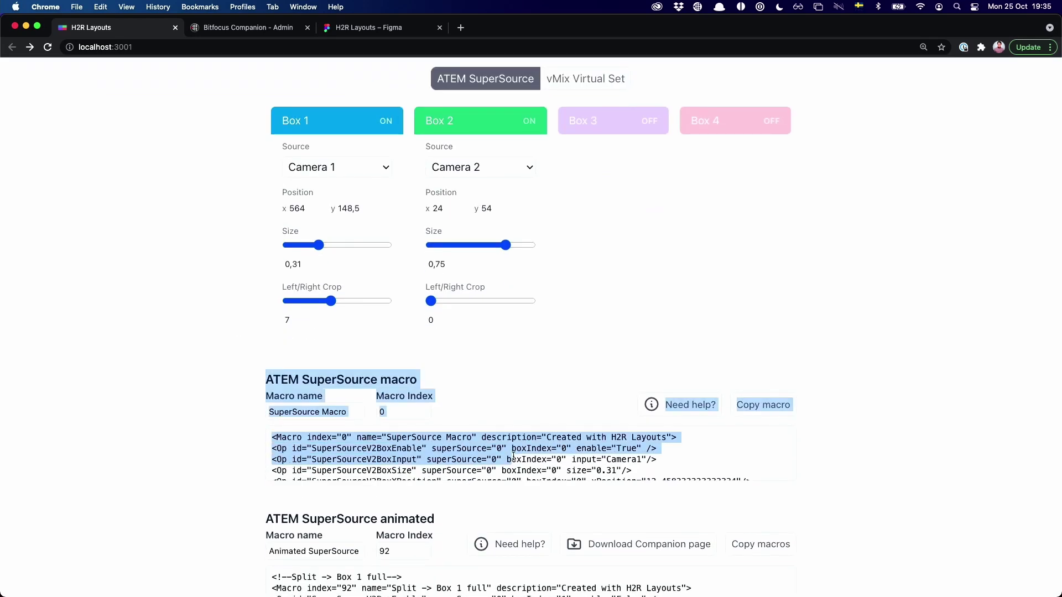
left_click(509, 460)
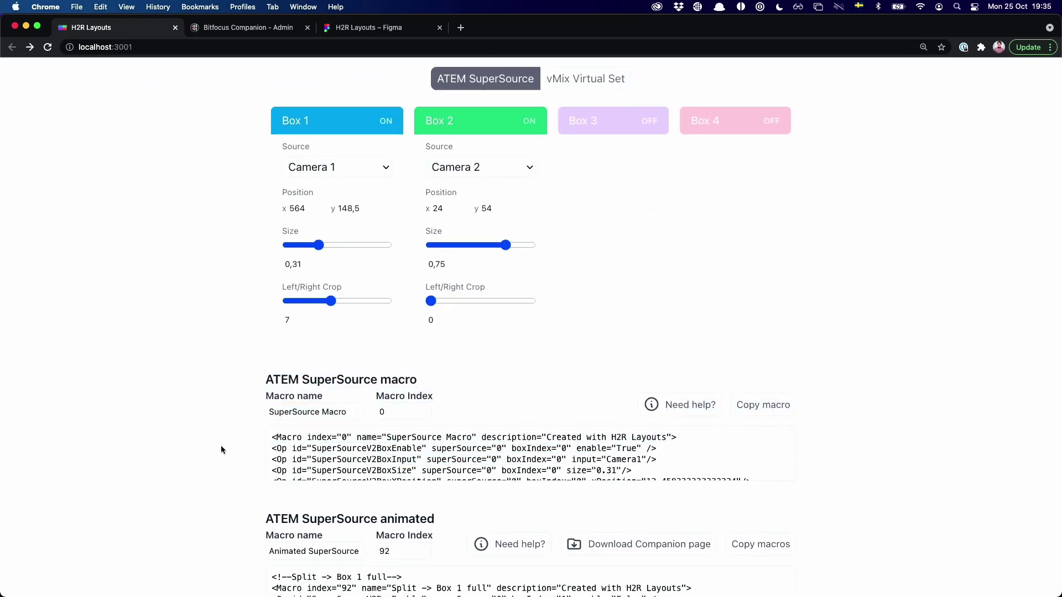
scroll(221, 450, "down", 6)
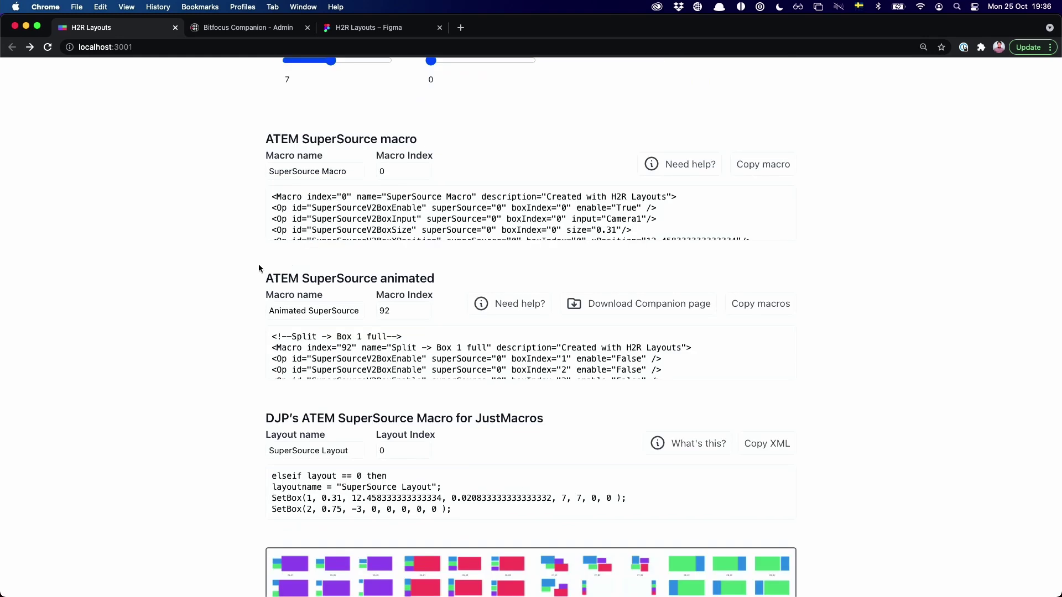
left_click_drag(259, 267, 529, 383)
left_click(386, 268)
Copy the animated SuperSource macros, starting at index 92, to the clipboard
scroll(396, 352, "down", 10)
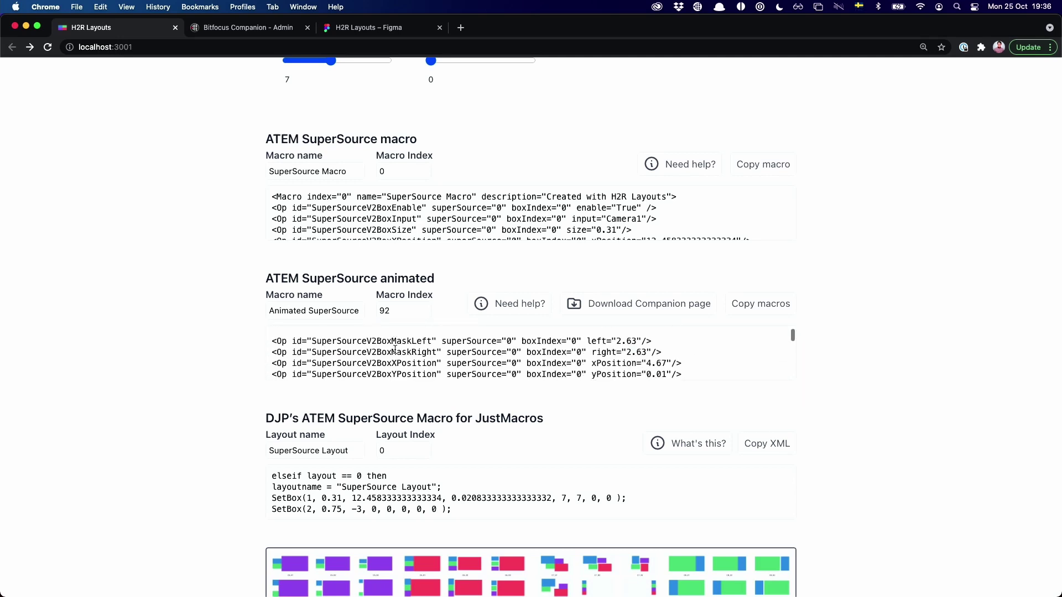
scroll(395, 353, "down", 5)
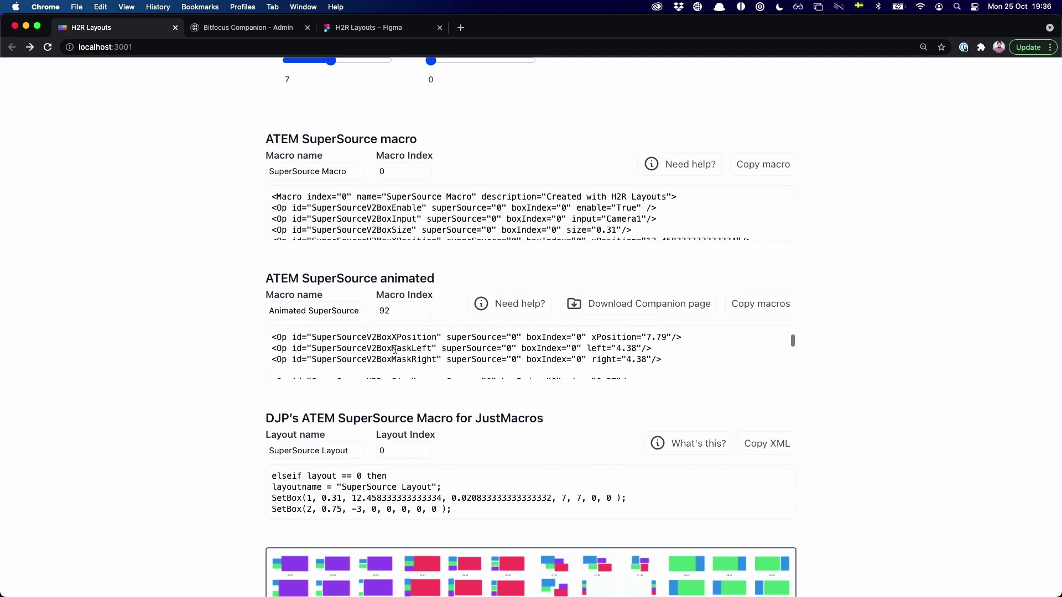
scroll(396, 352, "down", 5)
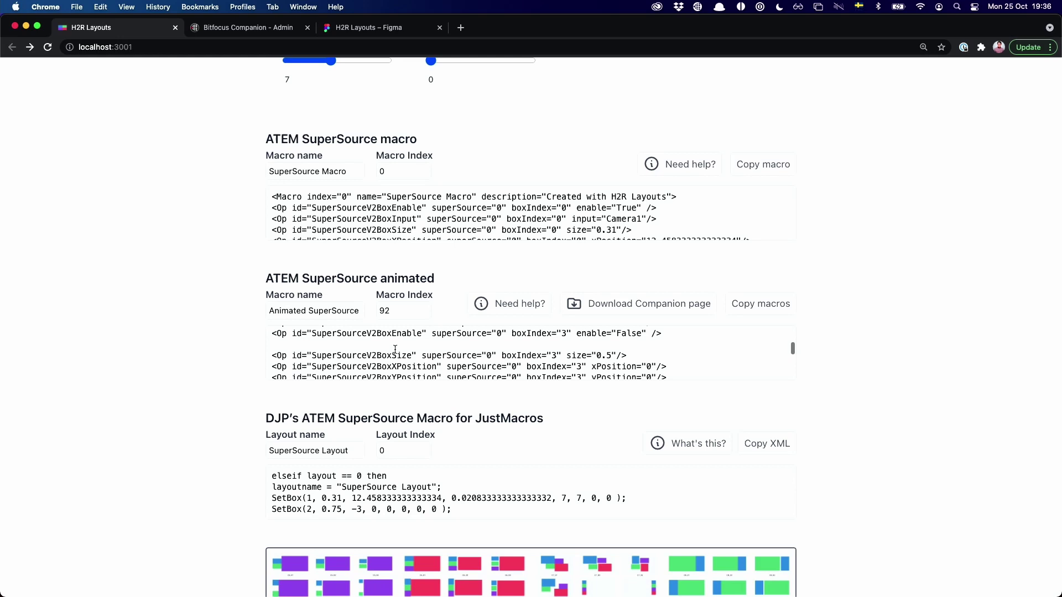
scroll(396, 352, "down", 5)
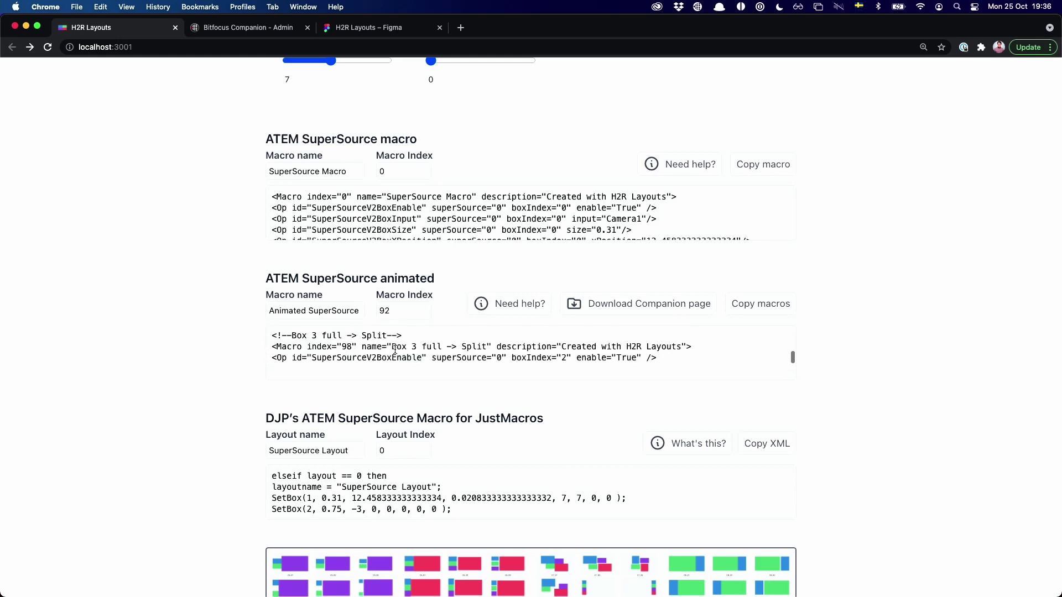
scroll(395, 352, "down", 5)
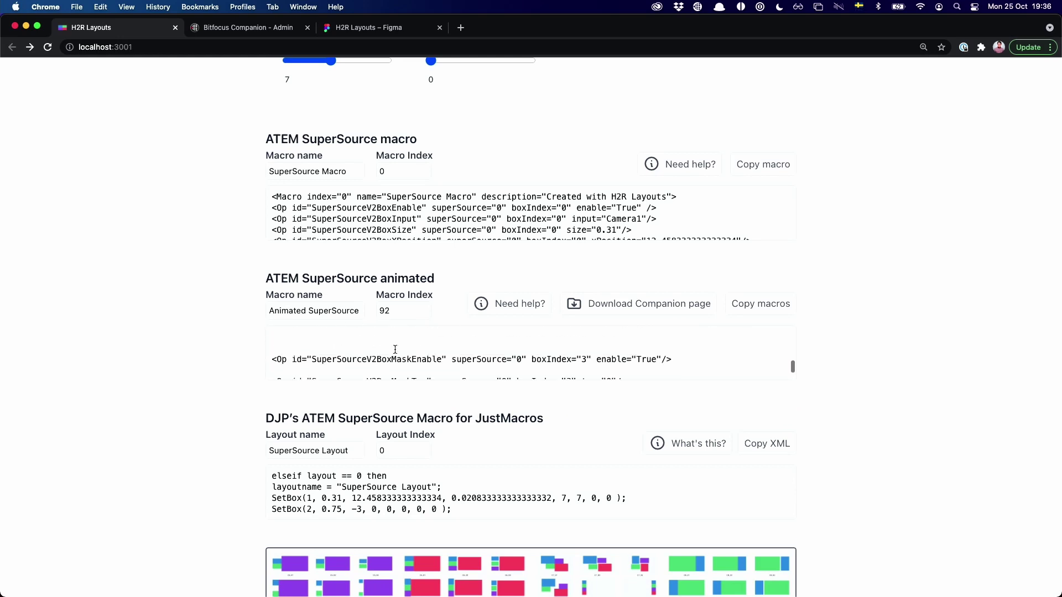
scroll(395, 352, "up", 5)
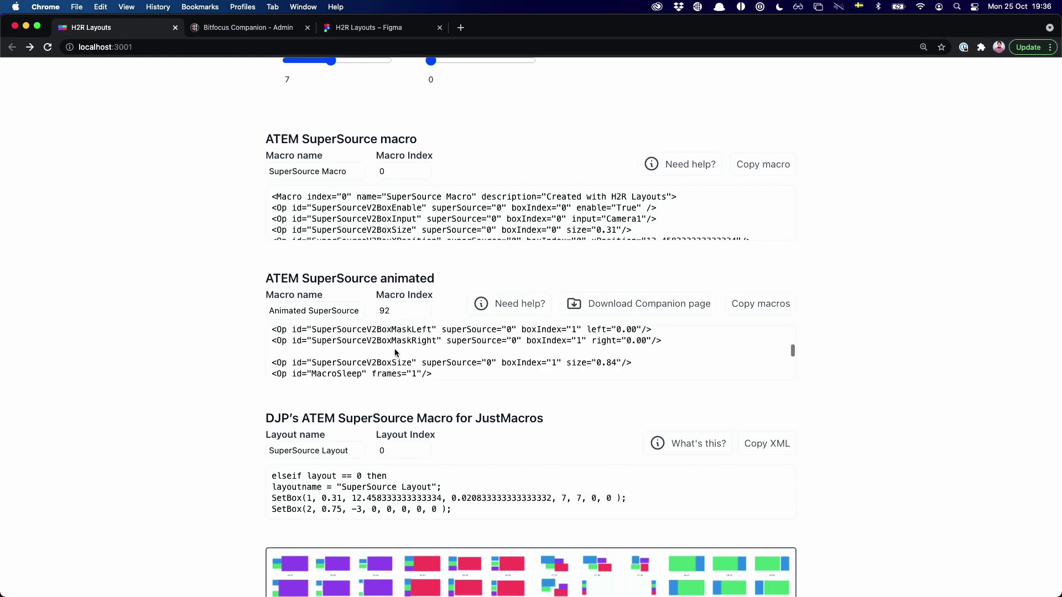
scroll(396, 352, "up", 4)
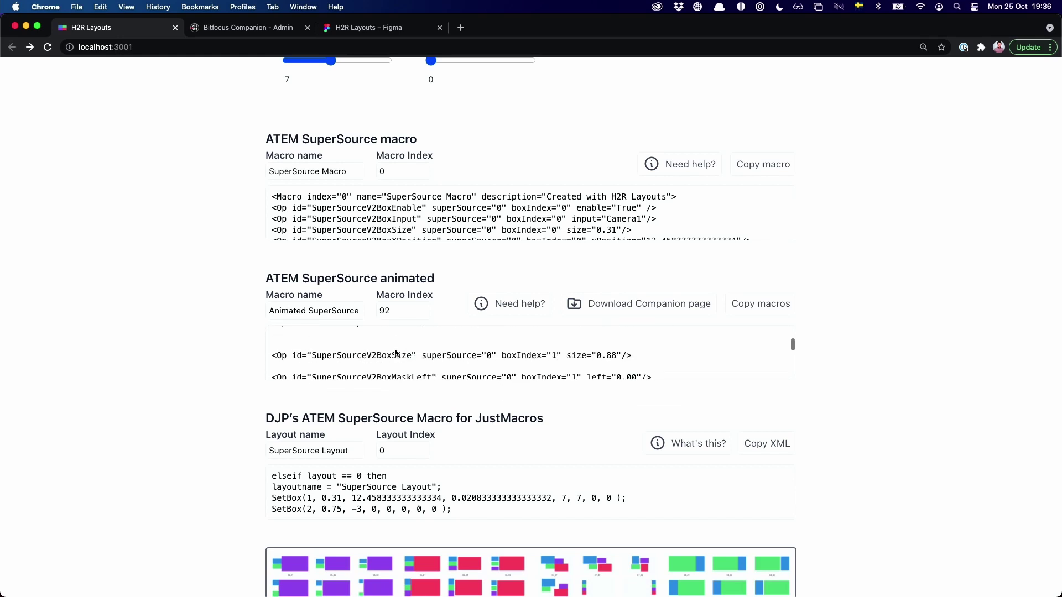
left_click(781, 308)
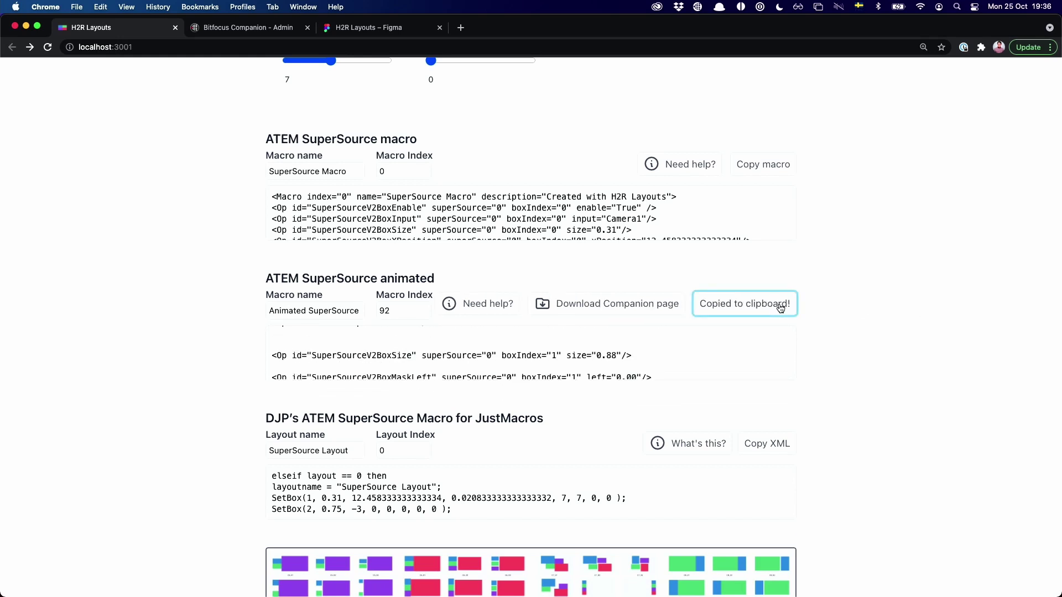
In VS Code, undo the previously pasted macro block in the AnimatedTest file
key("ctrl+Up")
left_click(676, 304)
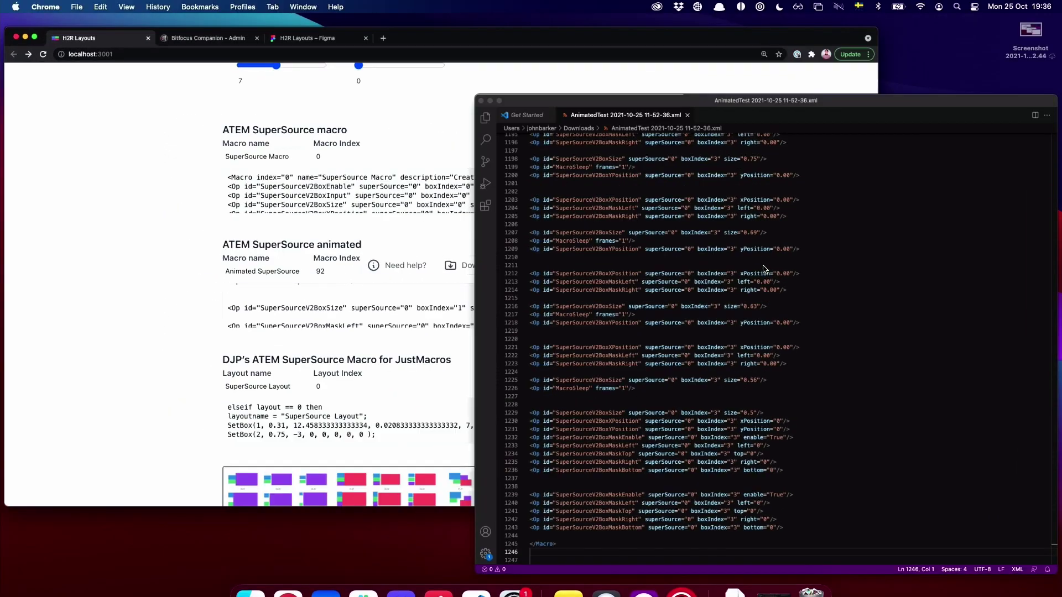
scroll(676, 304, "down", 5)
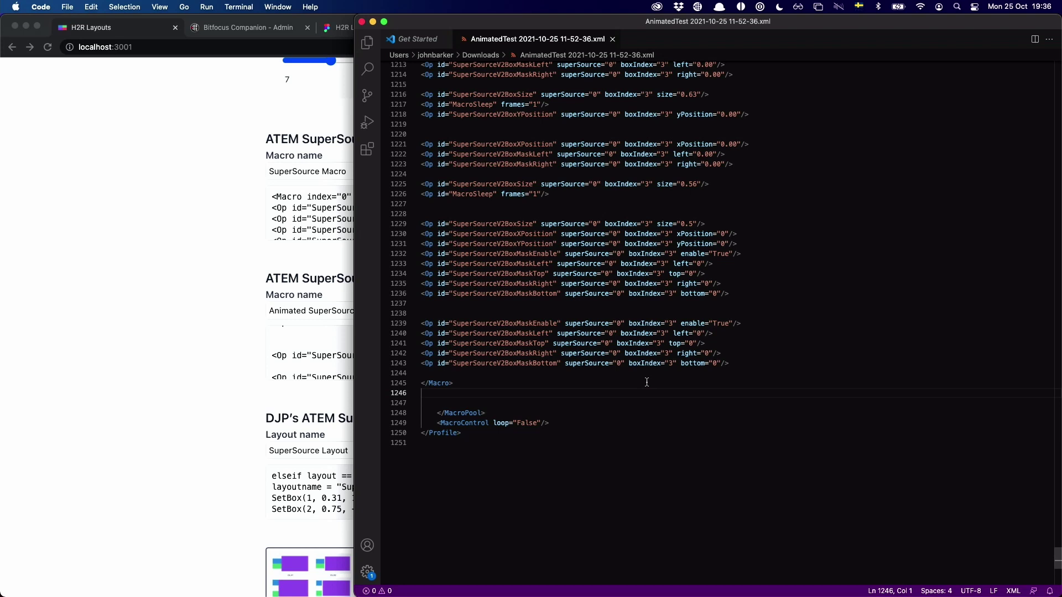
key("cmd+z")
scroll(647, 383, "up", 6)
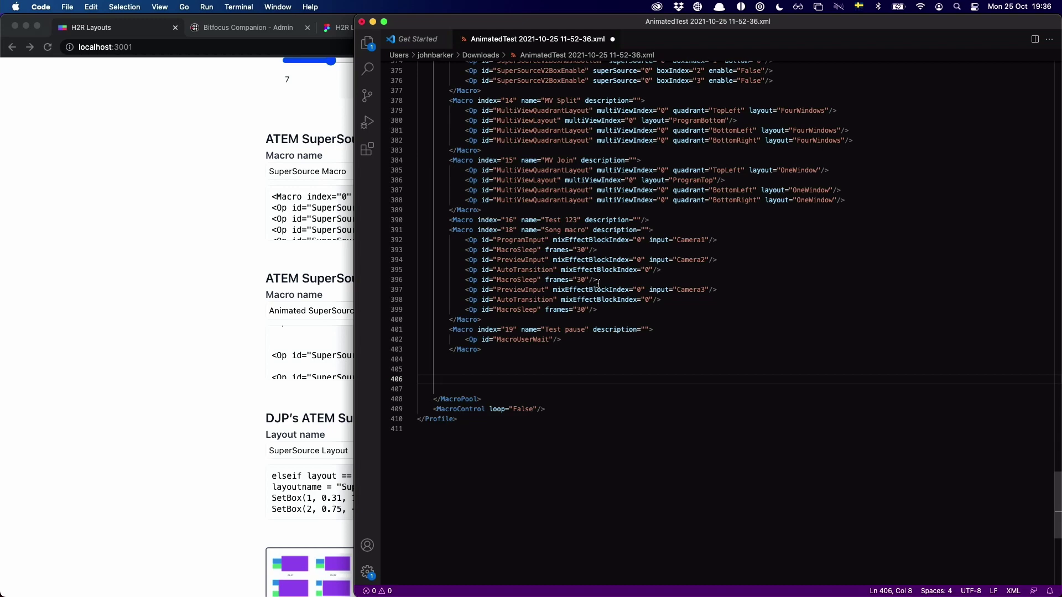
scroll(598, 284, "up", 3)
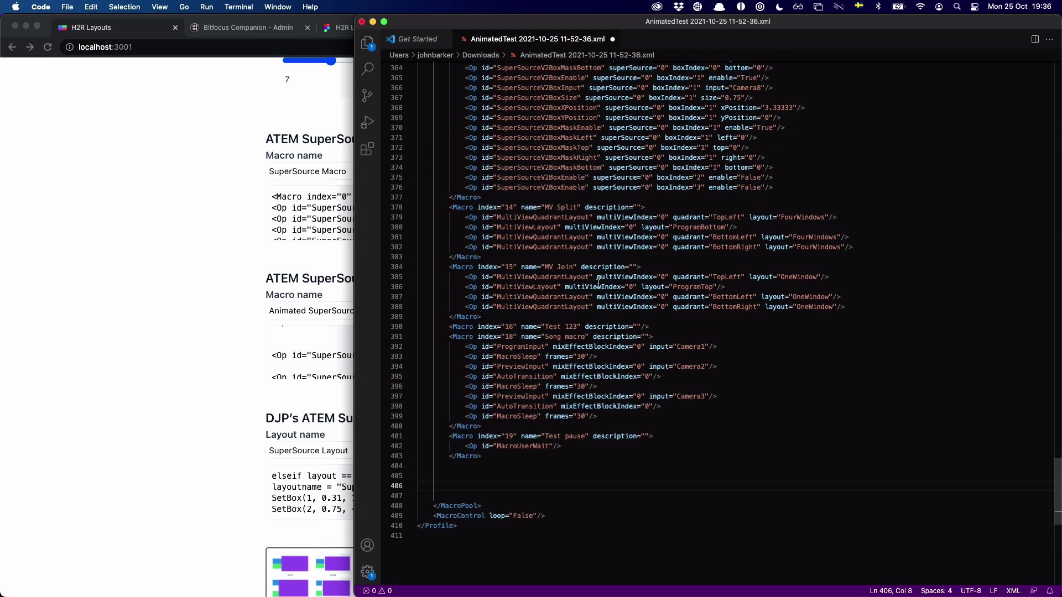
Paste the animated macros before the closing </MacroPool> tag and save the file
key("super+equal")
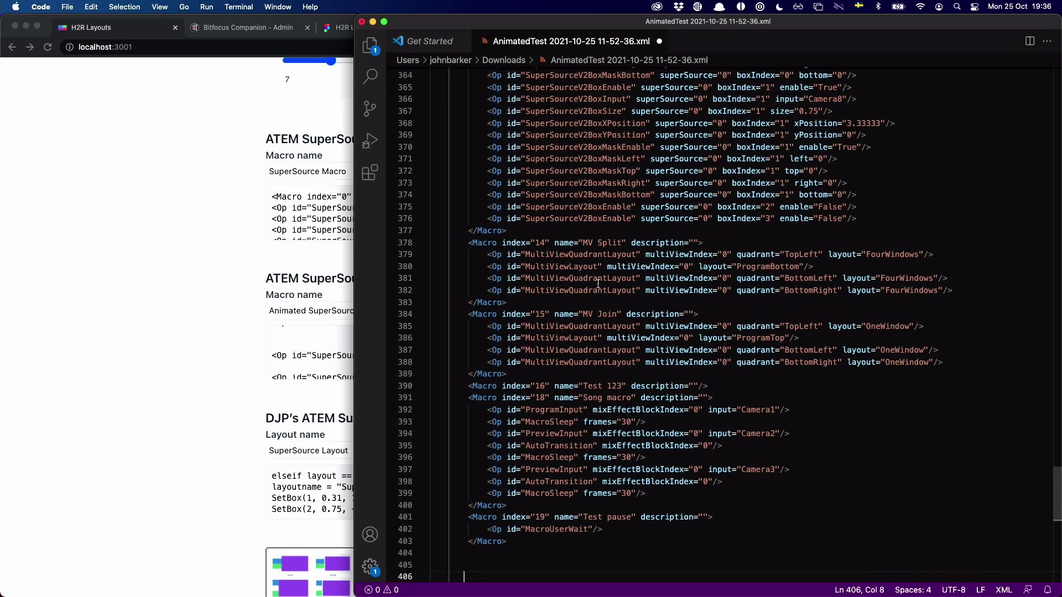
scroll(598, 284, "down", 10)
scroll(598, 284, "up", 1)
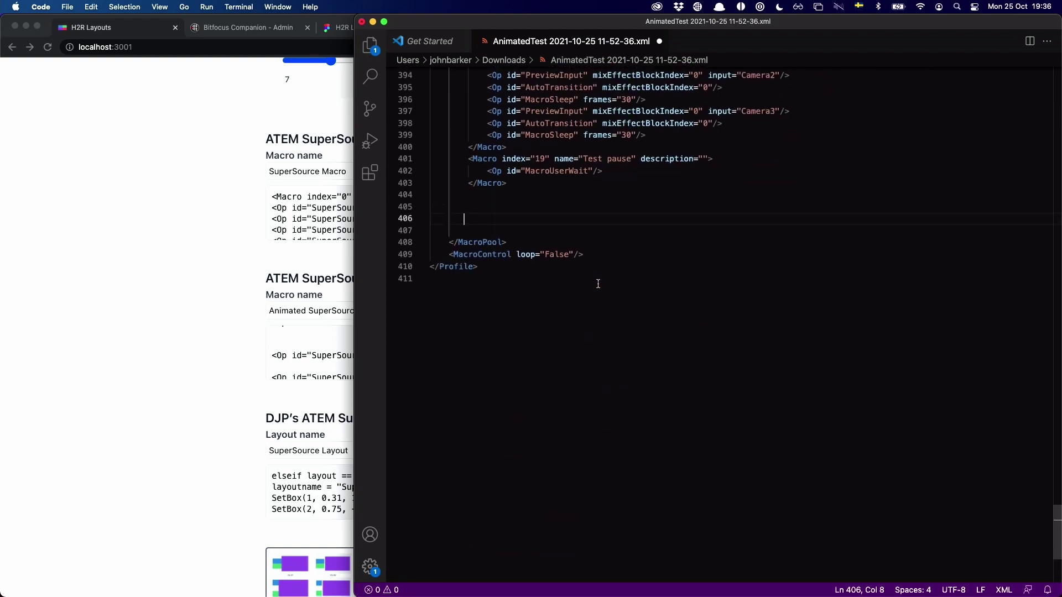
key("super+v")
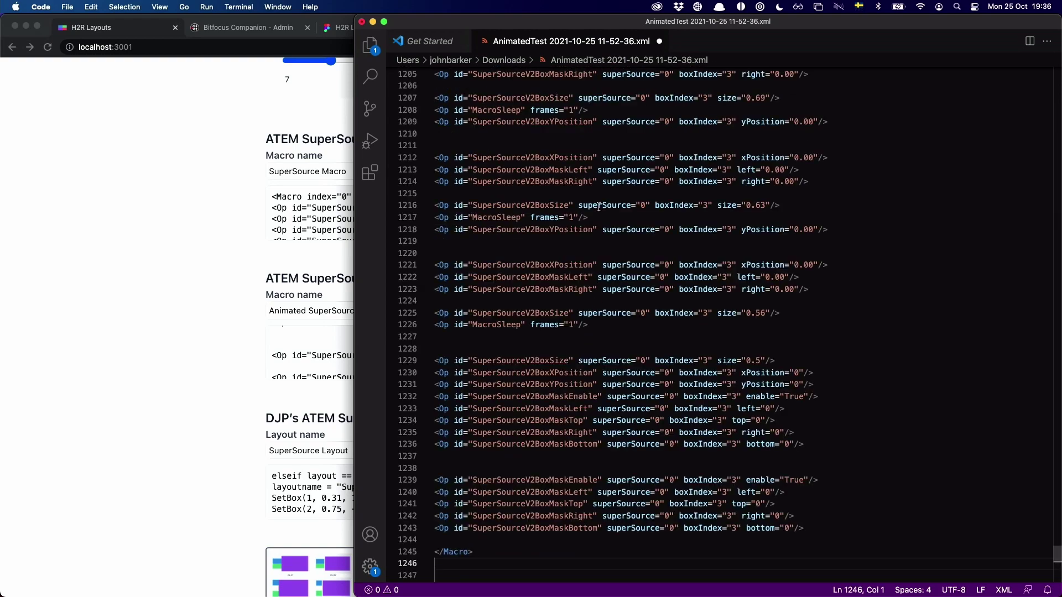
scroll(599, 207, "up", 20)
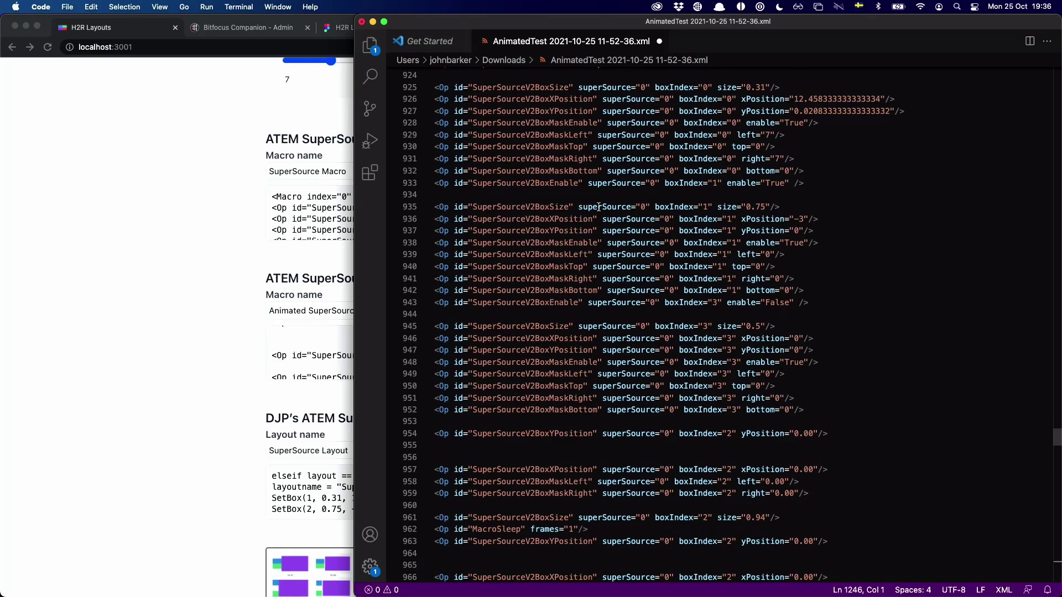
scroll(599, 207, "up", 18)
key("super+s")
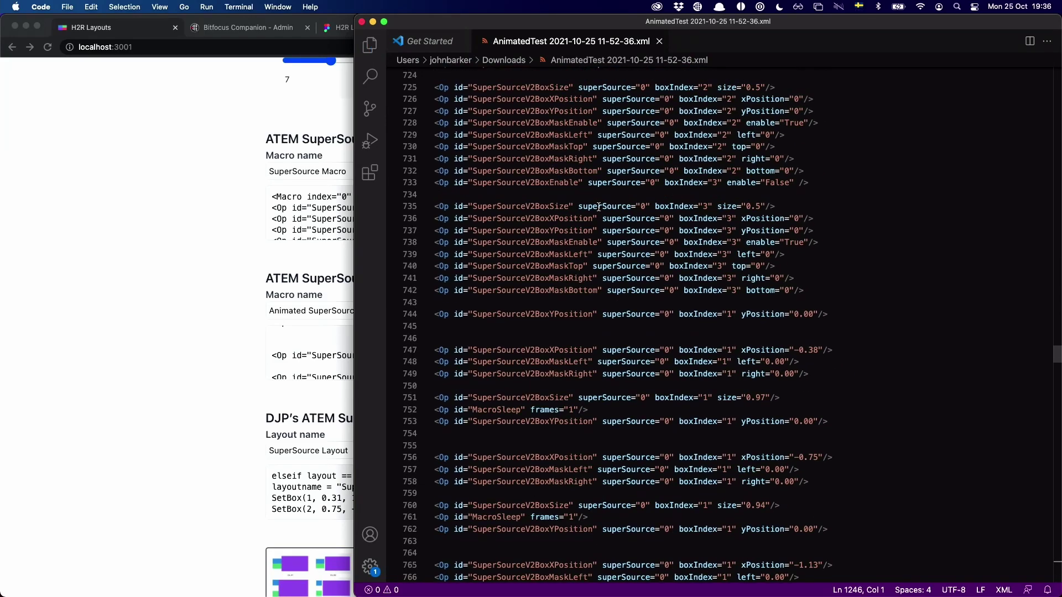
key("super+Tab")
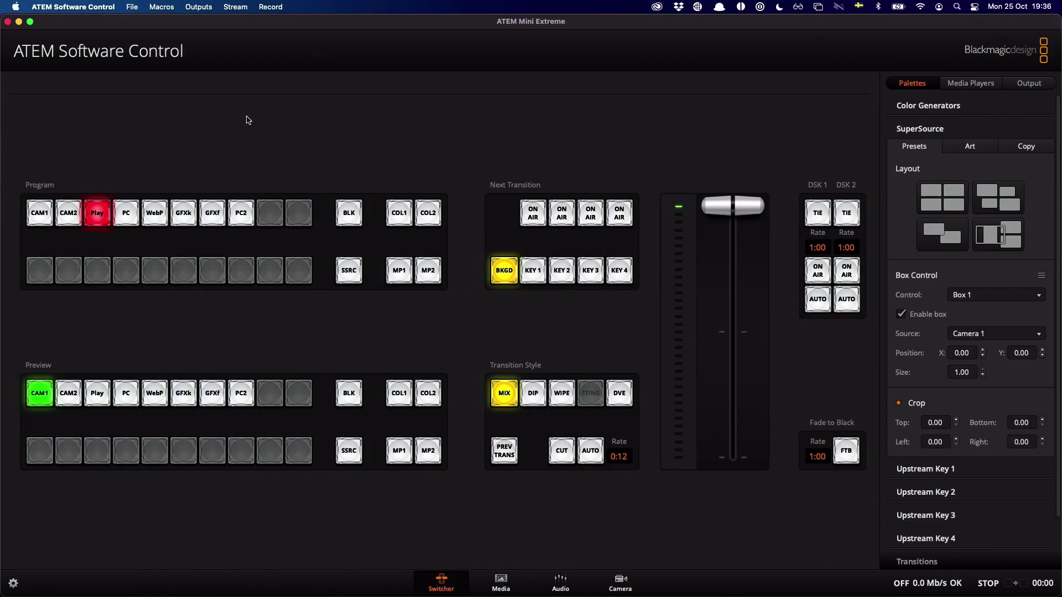
left_click(138, 5)
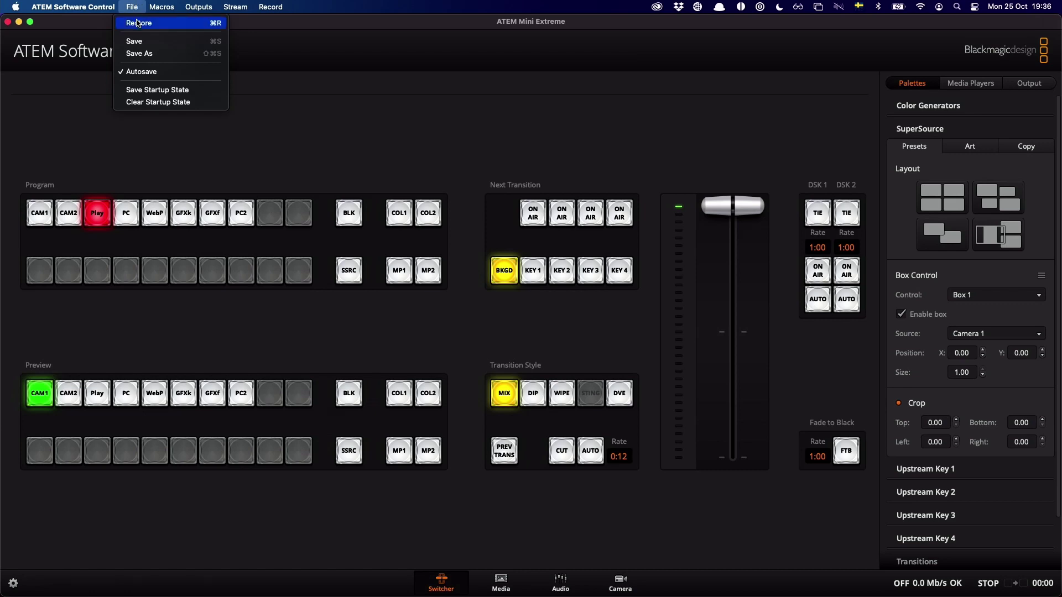
left_click(140, 23)
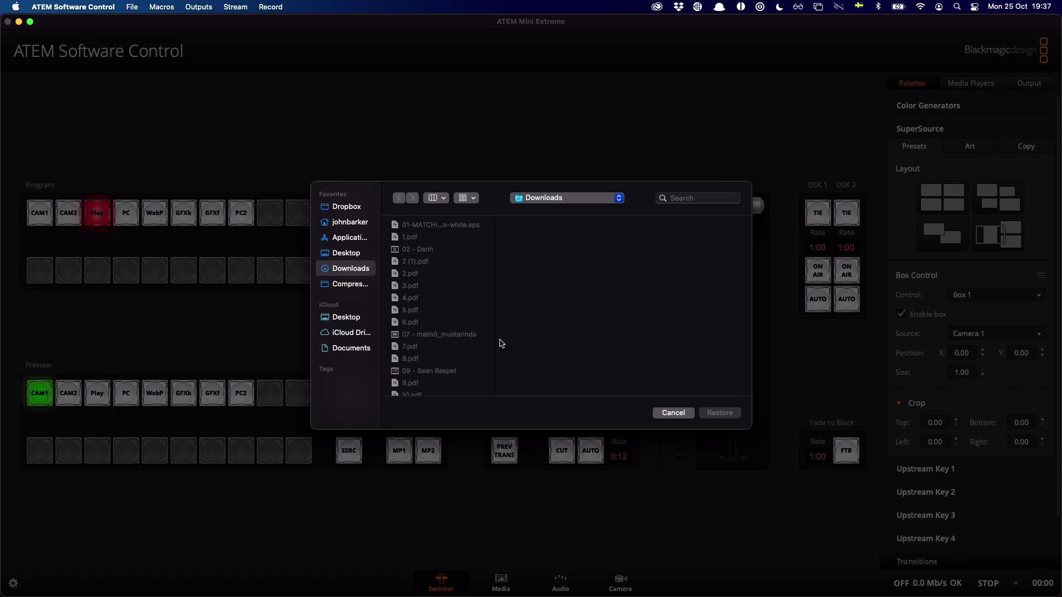
key("a")
key("p")
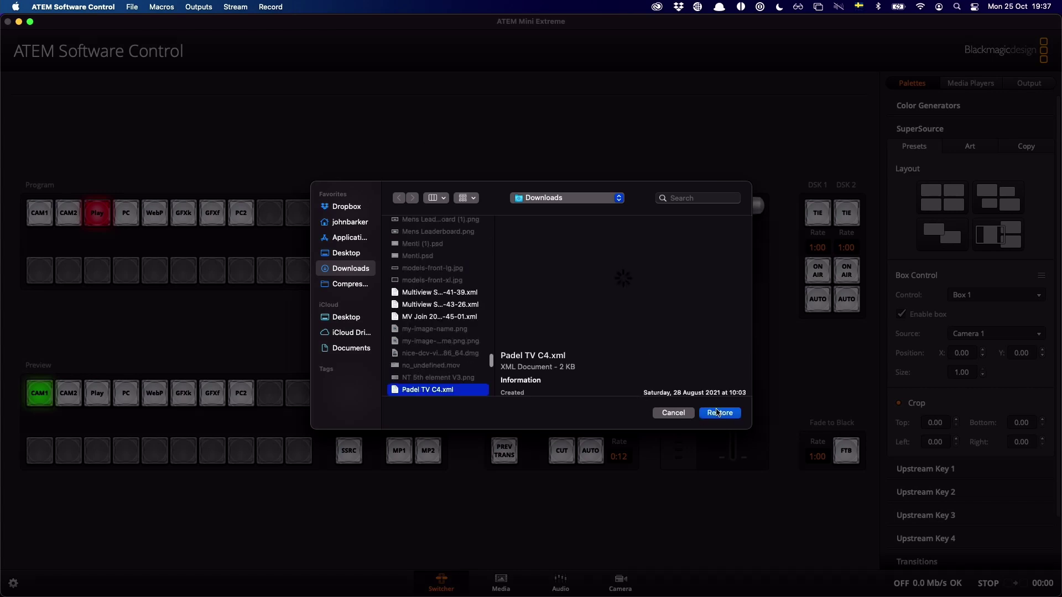
key("a")
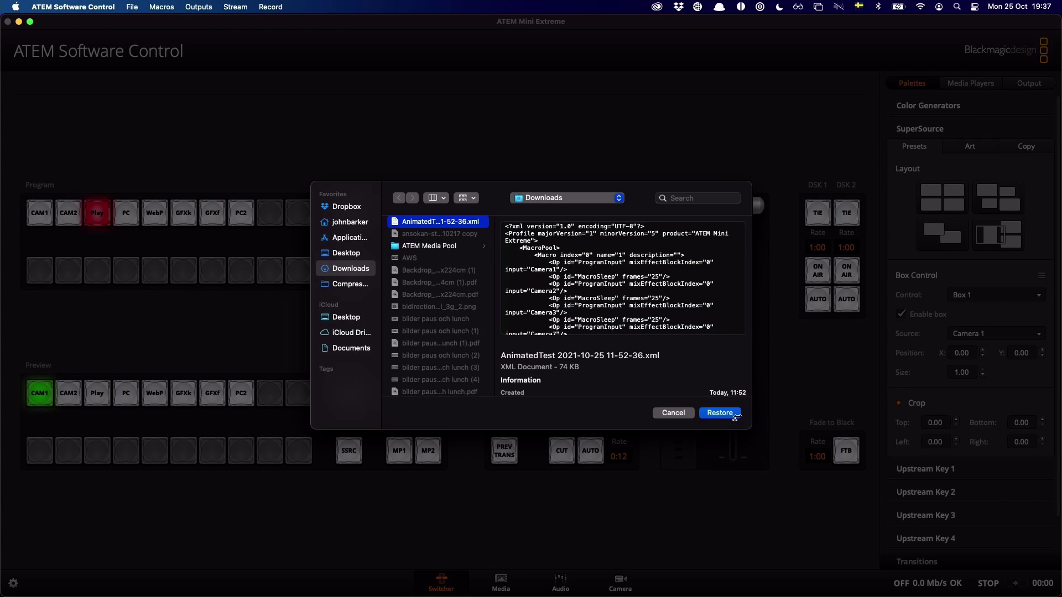
left_click(721, 414)
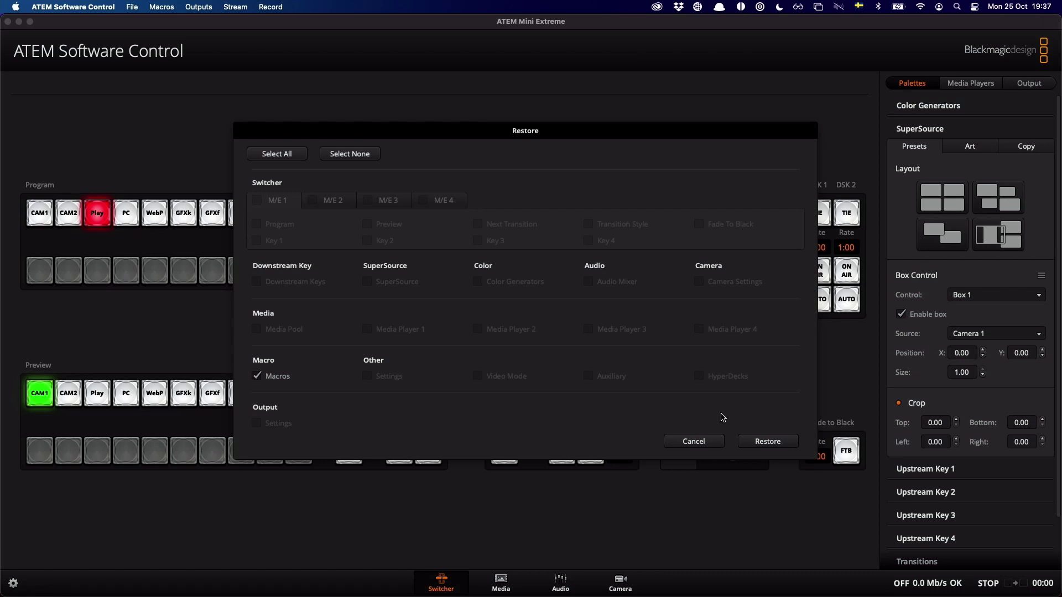
left_click(777, 446)
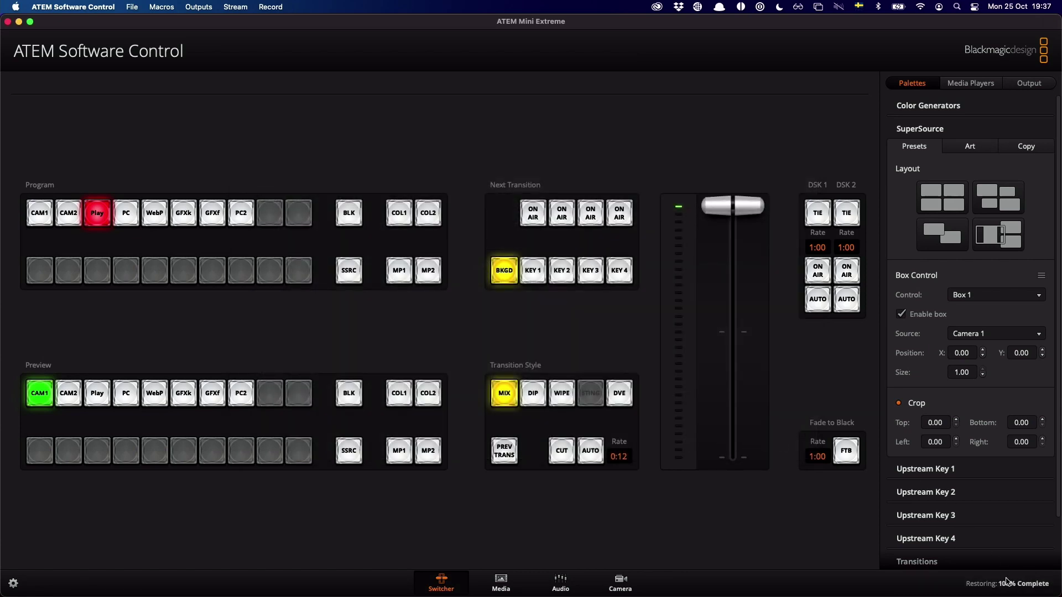
Open the Macro window and page through to the restored Split and Box full macros
left_click(175, 7)
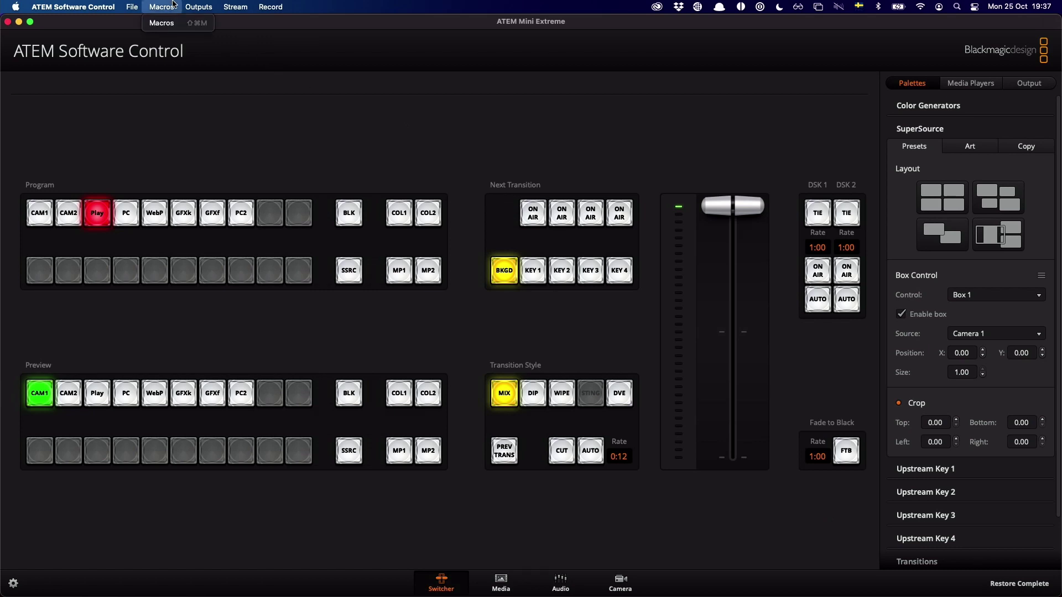
left_click(172, 23)
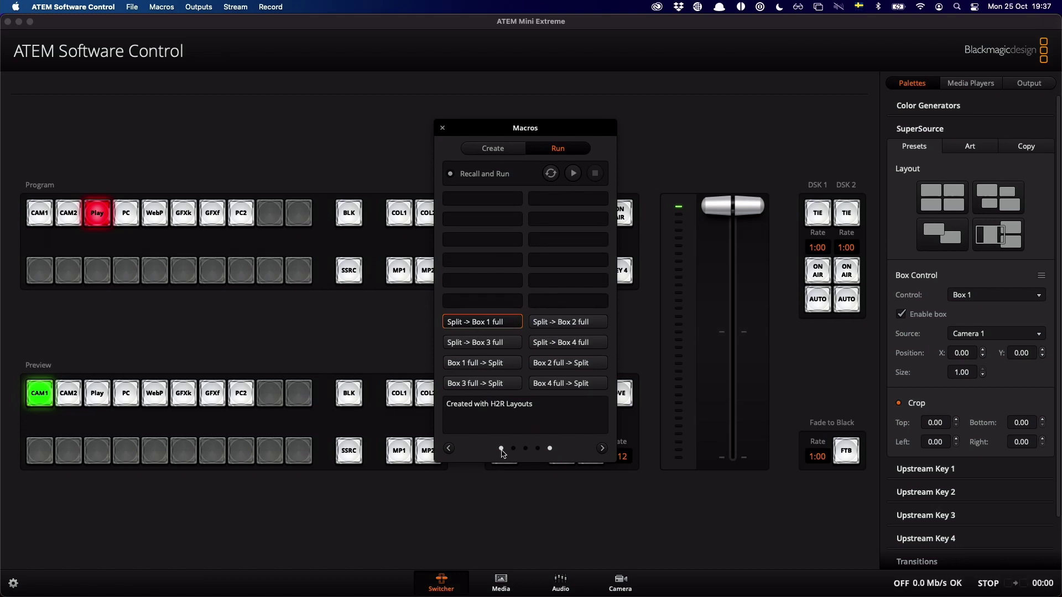
left_click(502, 450)
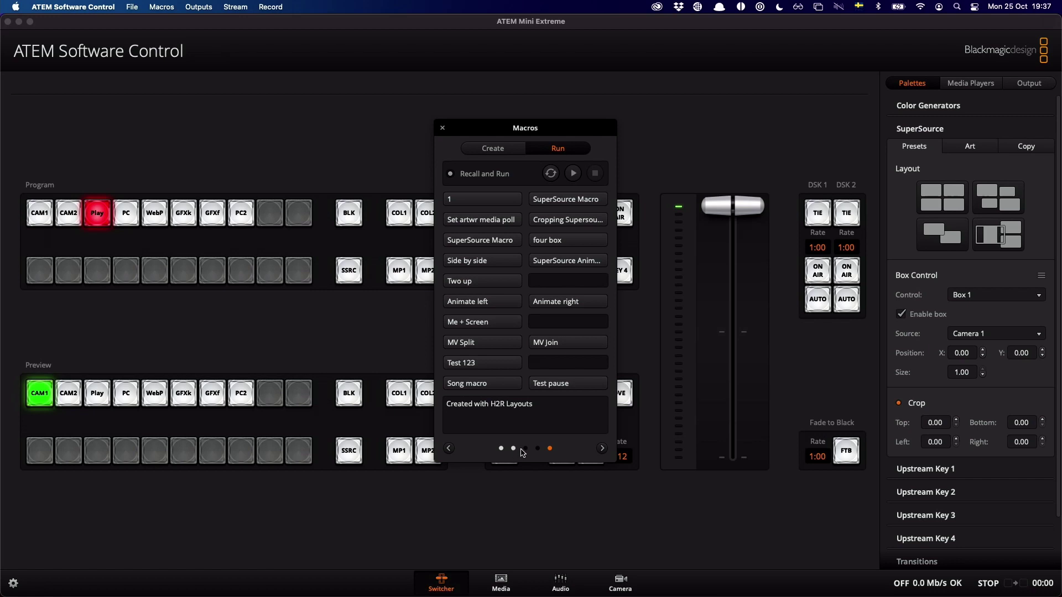
left_click(550, 448)
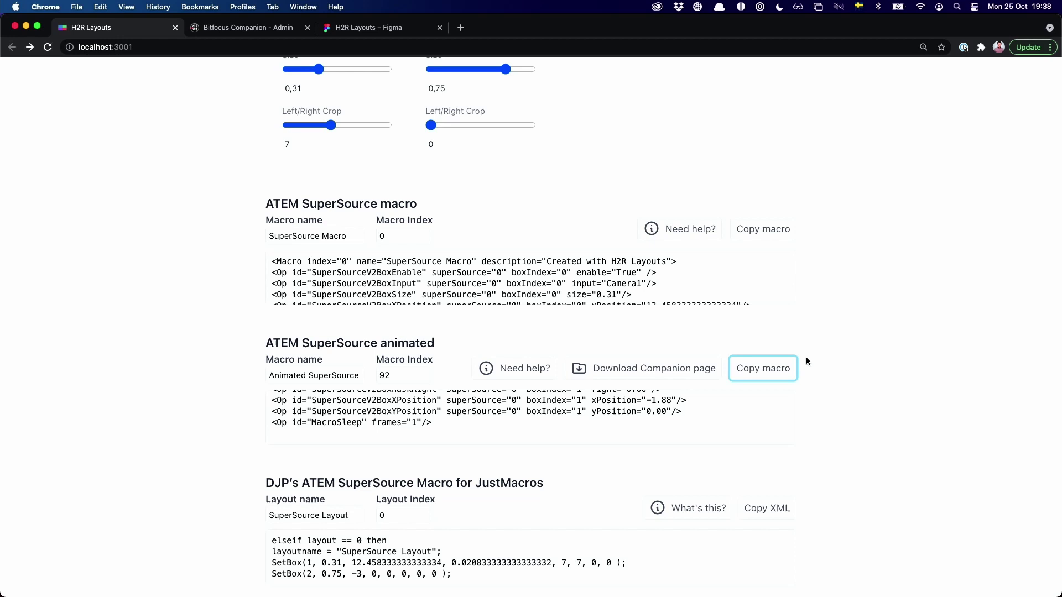
Download the Companion page from the ATEM SuperSource animated section
scroll(775, 357, "down", 1)
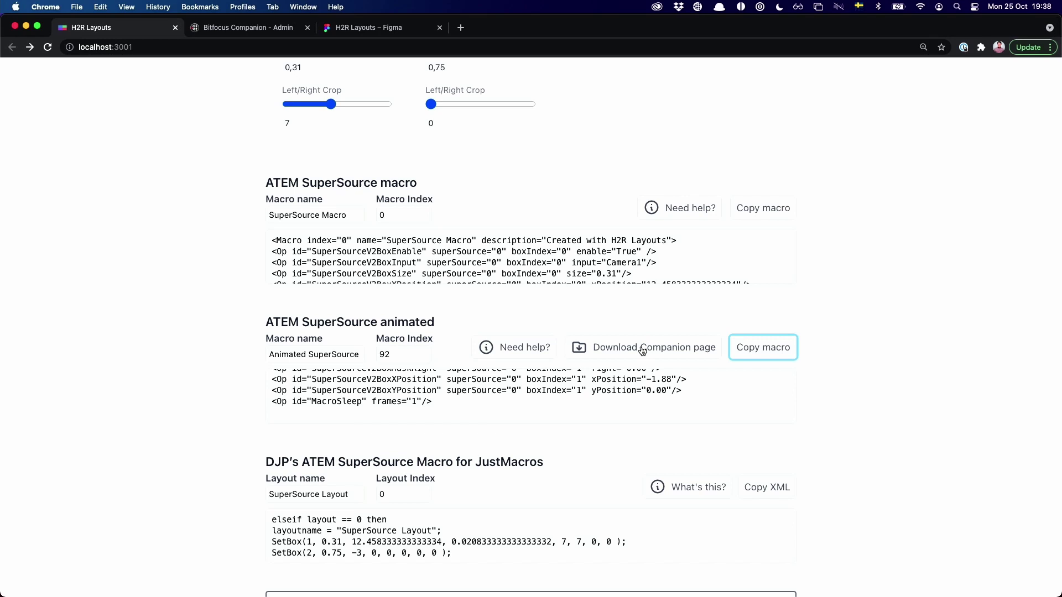
scroll(367, 267, "up", 1)
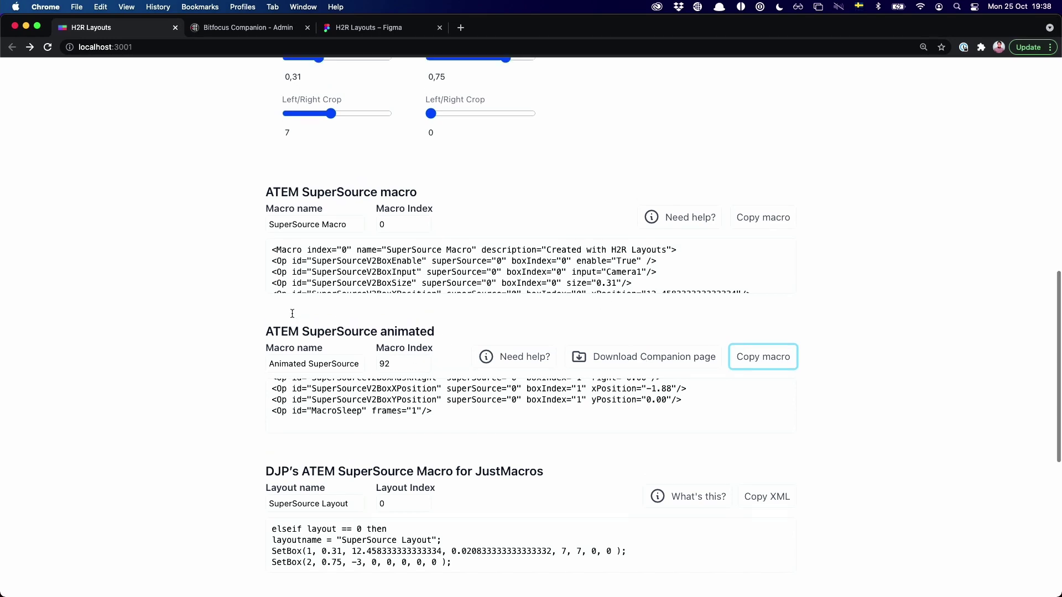
left_click(639, 352)
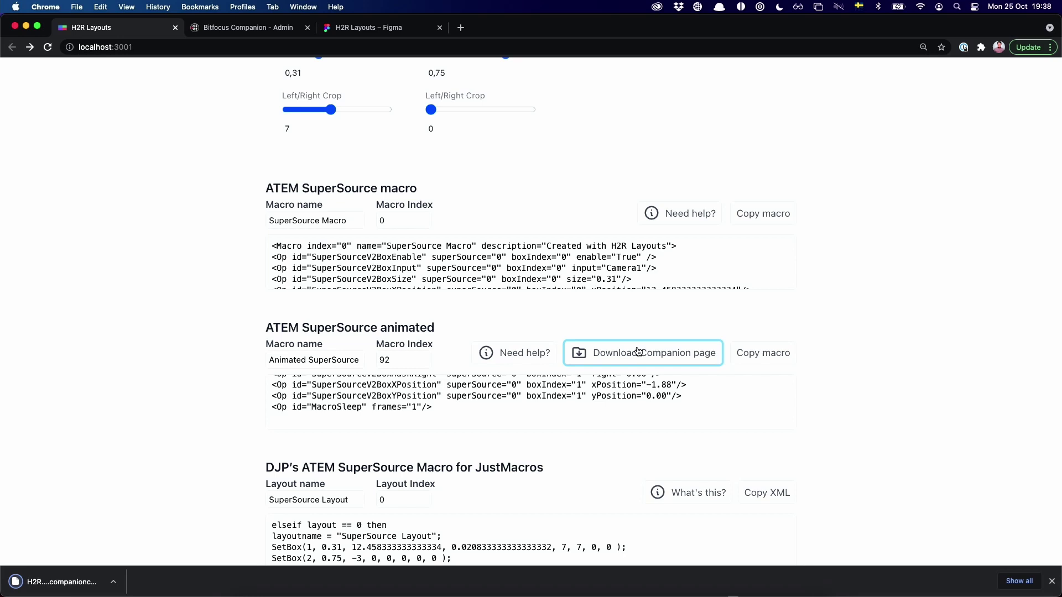
In the Companion admin, import the H2RLayouts (6).companionconf file from Downloads
left_click(255, 31)
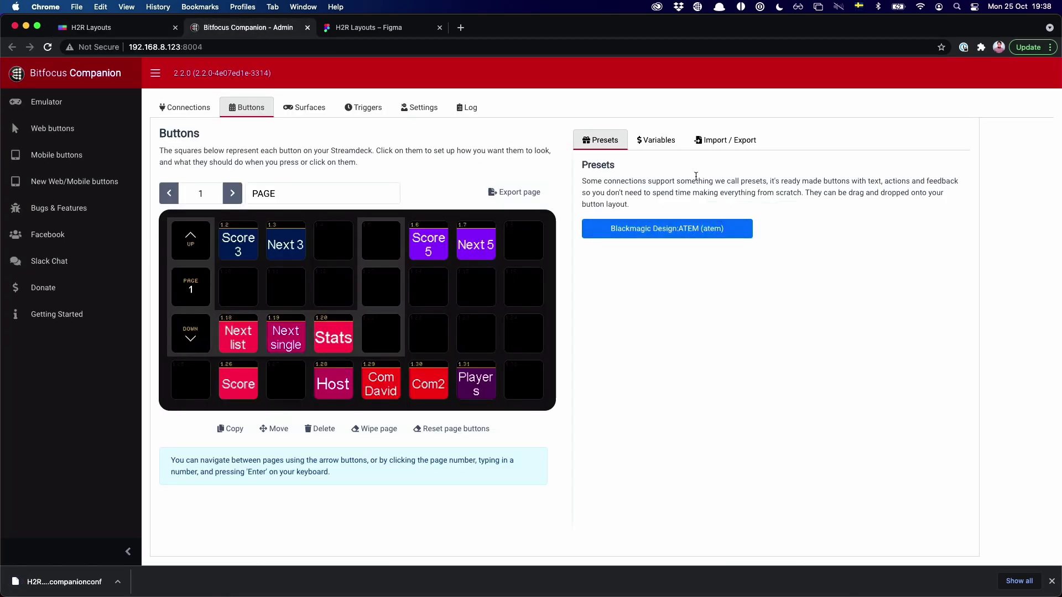
left_click(728, 140)
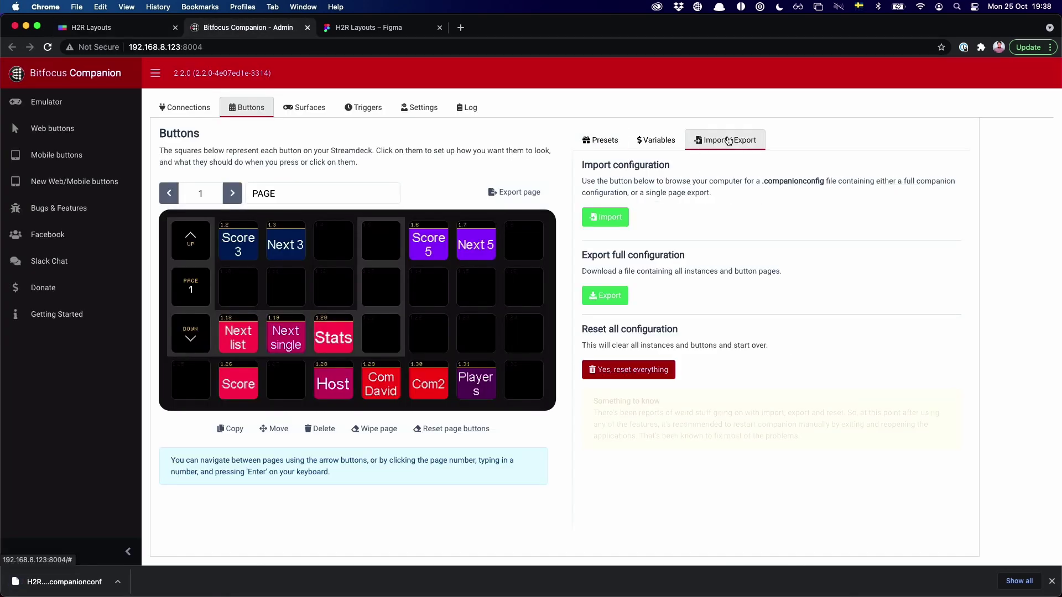
left_click(602, 221)
mouse_move(737, 590)
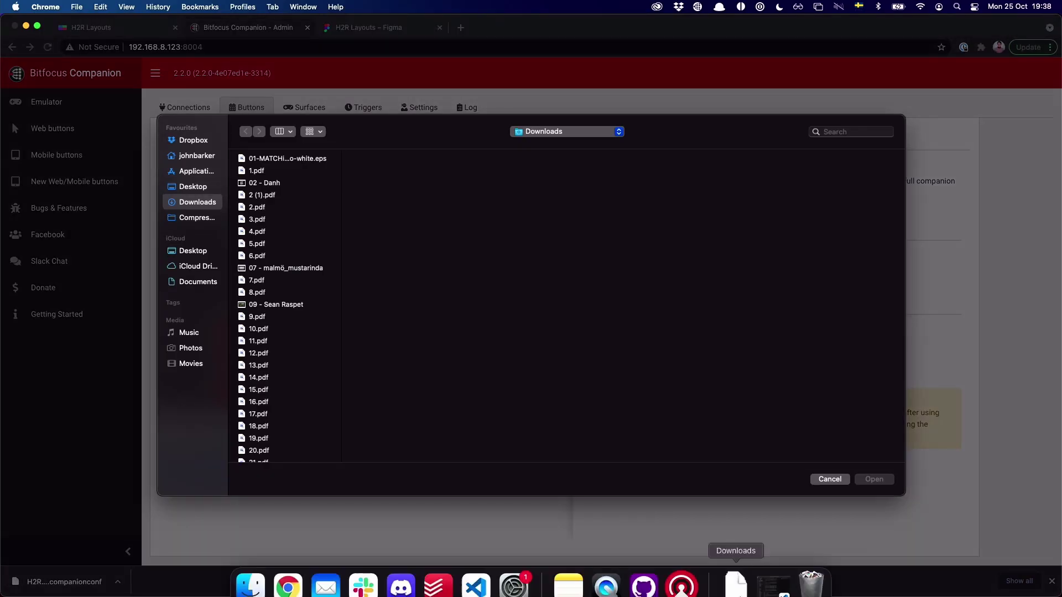
left_click(737, 588)
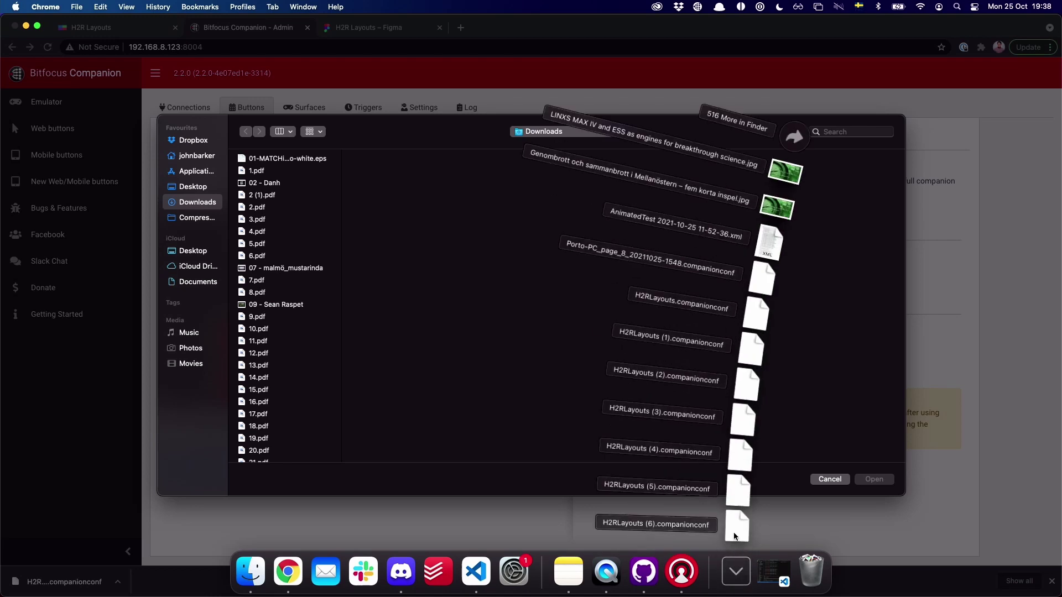
left_click_drag(735, 533, 291, 327)
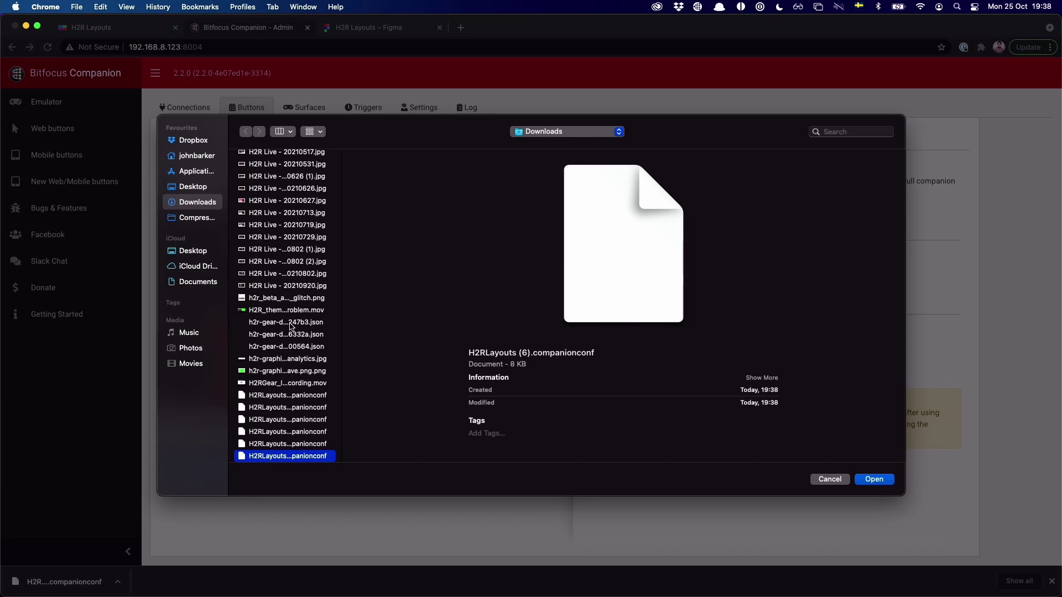
key("Return")
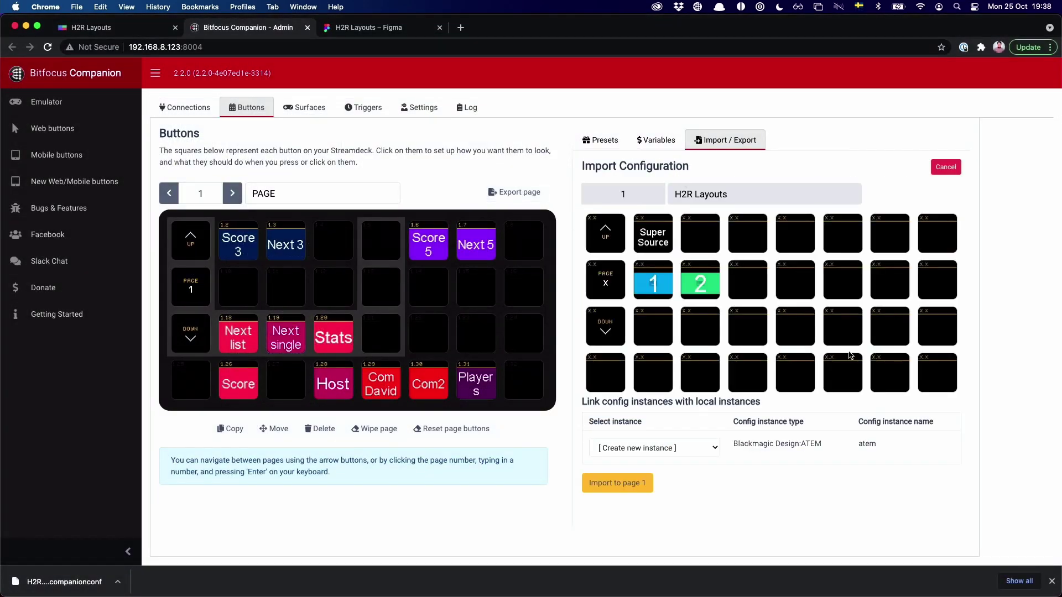
Target empty page 2 and keep the ATEM link as create new instance
left_click(232, 195)
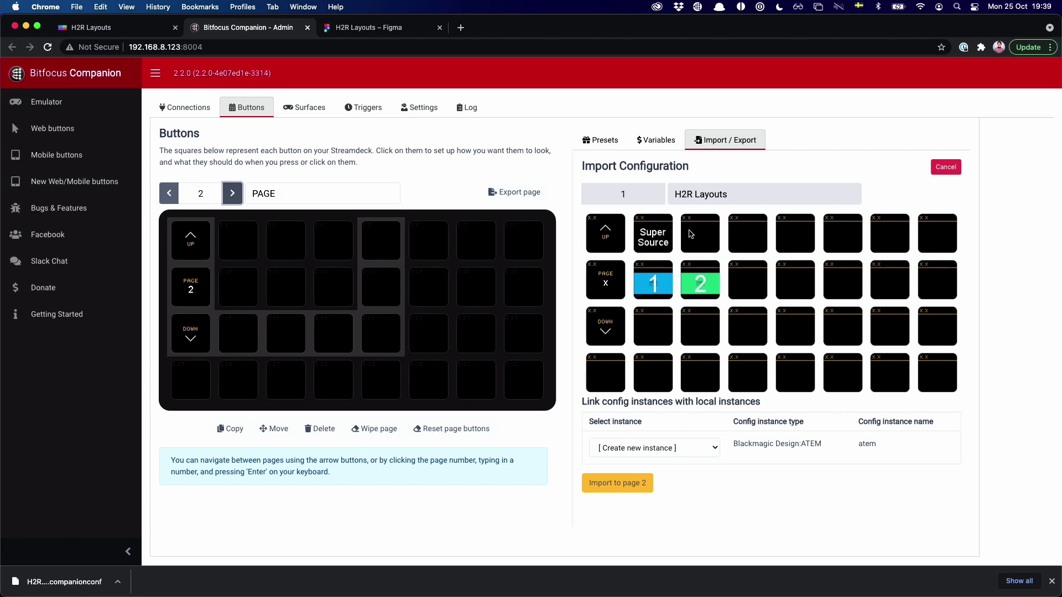
left_click(633, 449)
left_click(617, 462)
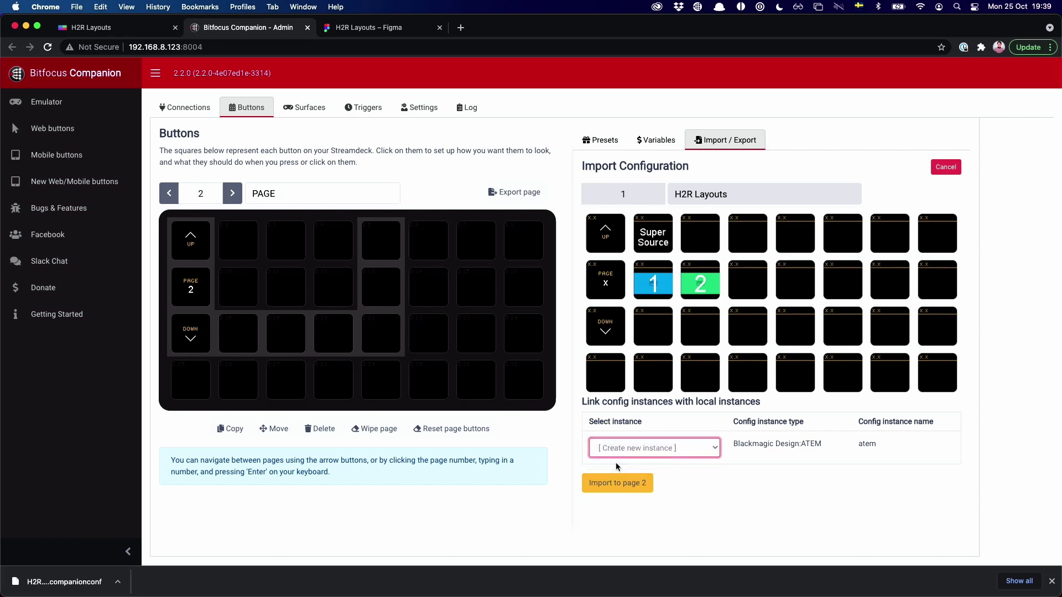
Import the H2R Layouts buttons onto page 2, then press the 2 button
left_click(633, 481)
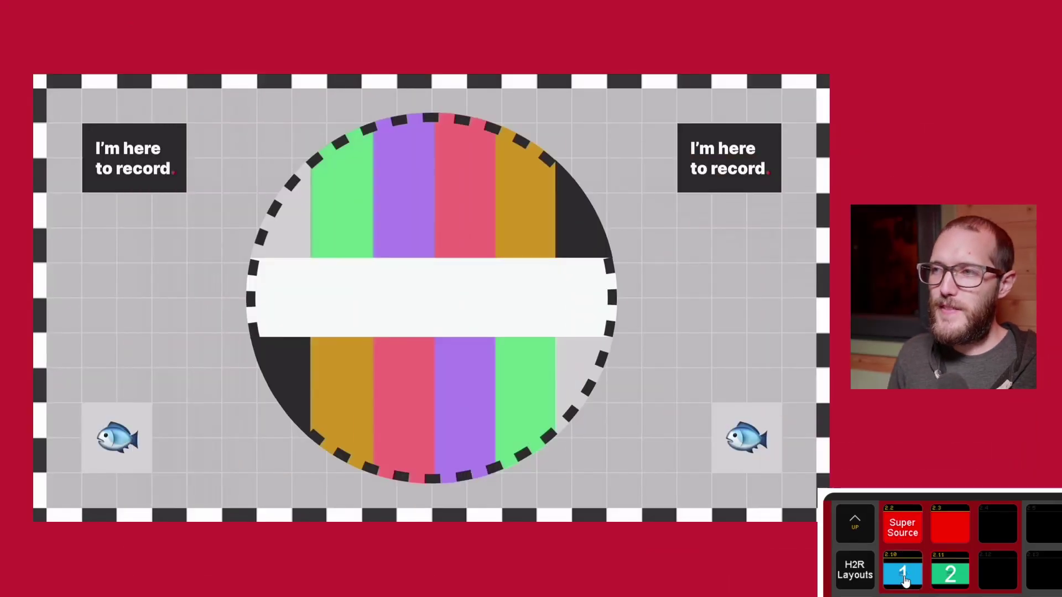
left_click(937, 574)
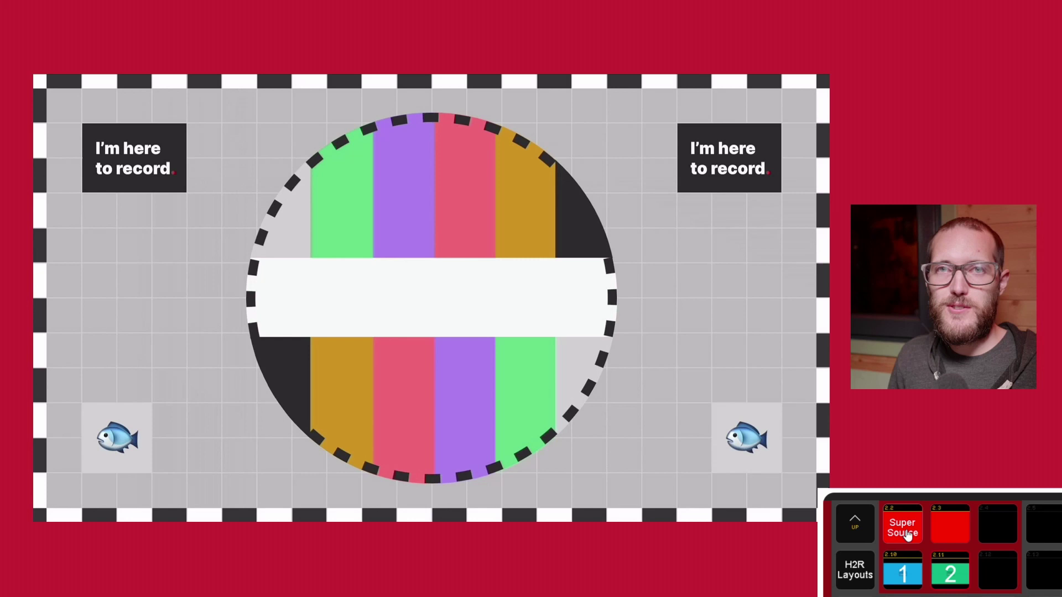
Alternate the 1, 2 and Super Source buttons, finishing on the split layout with camera inset
left_click(946, 576)
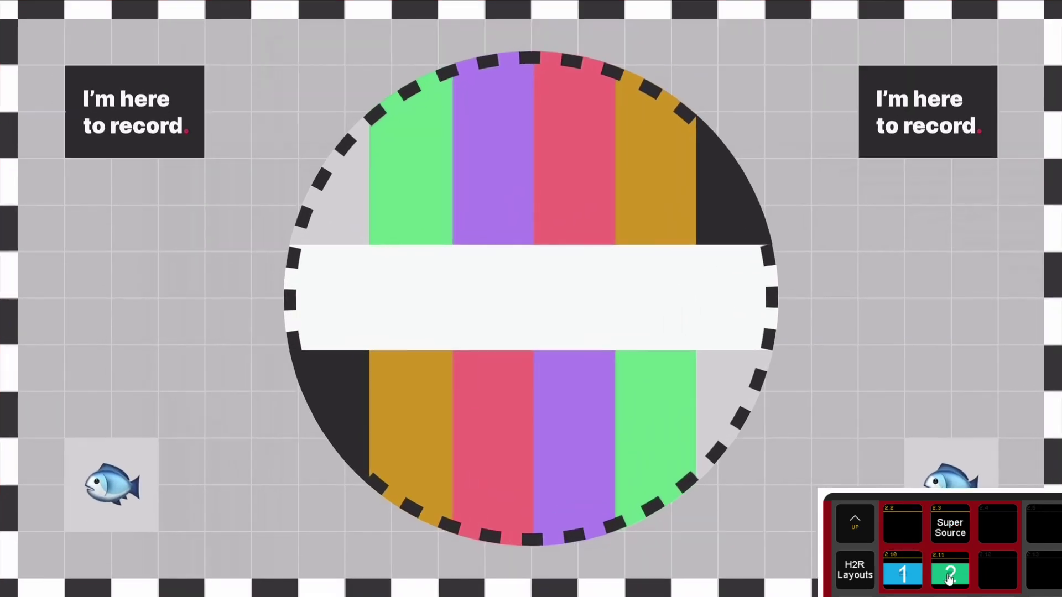
left_click(945, 534)
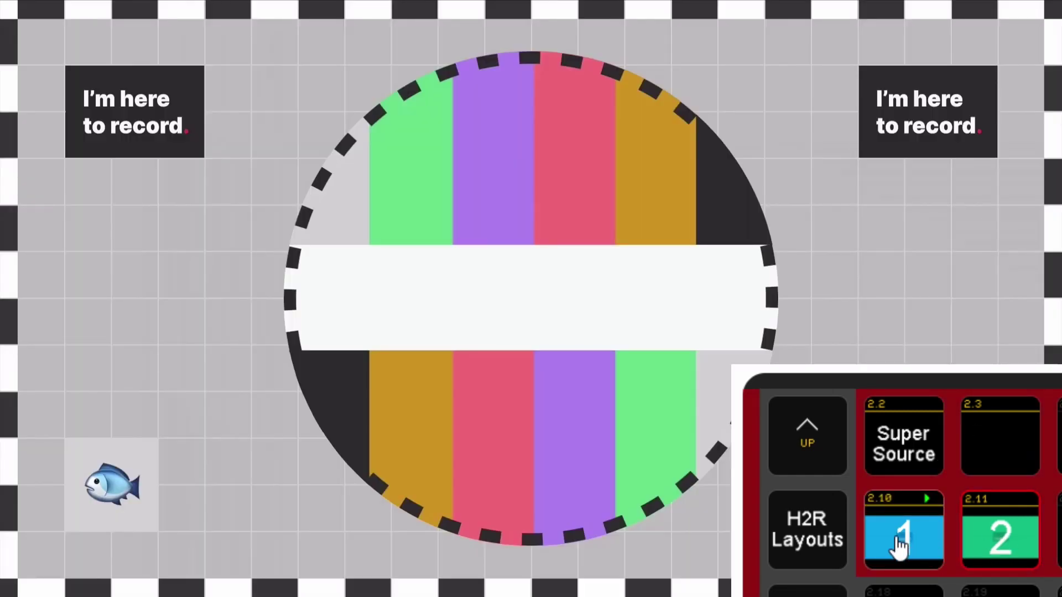
left_click(1000, 542)
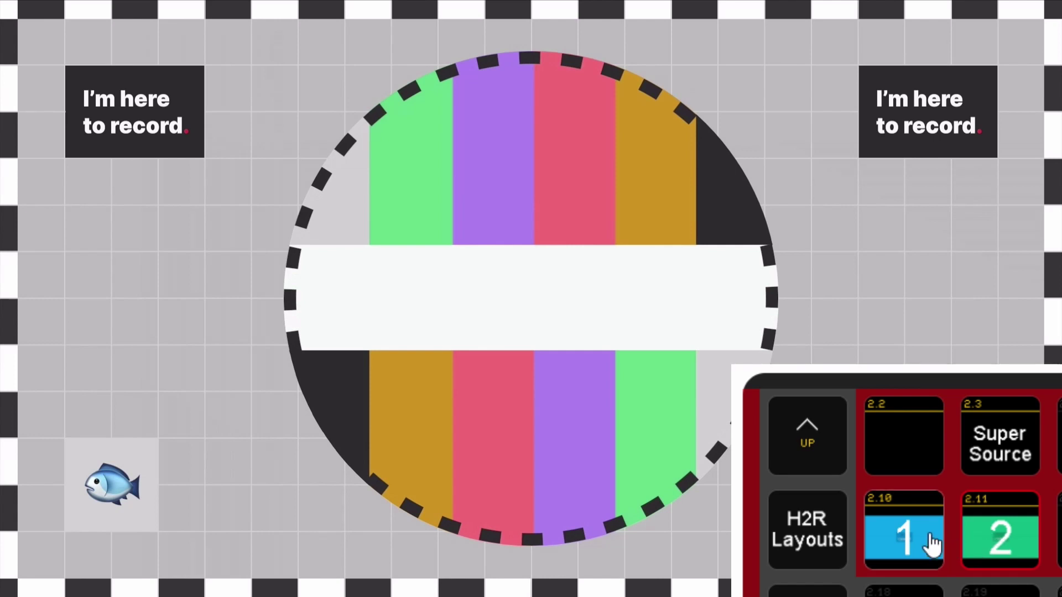
left_click(905, 545)
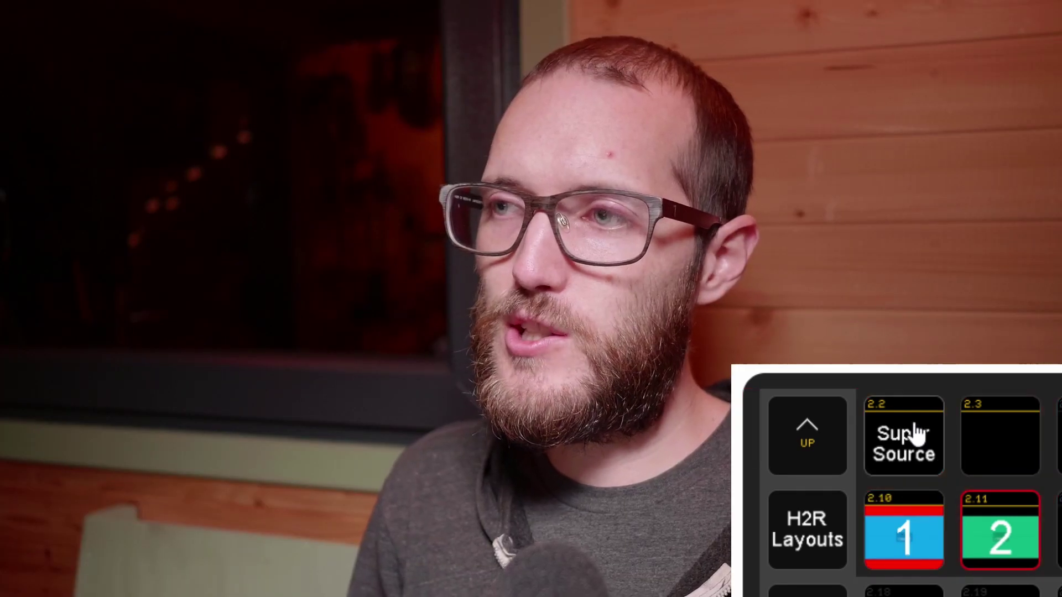
left_click(904, 445)
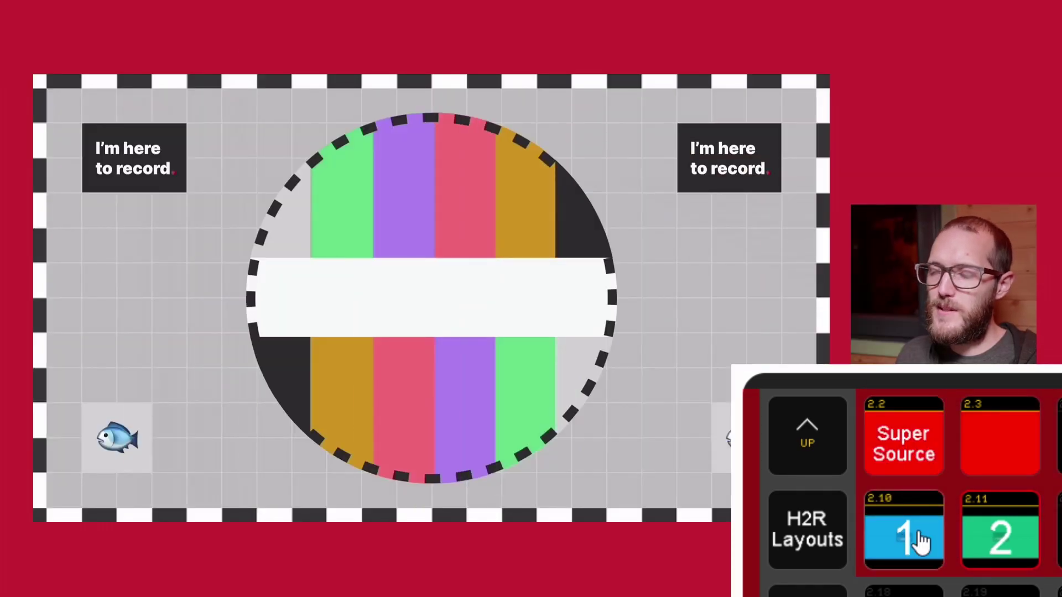
left_click(1023, 540)
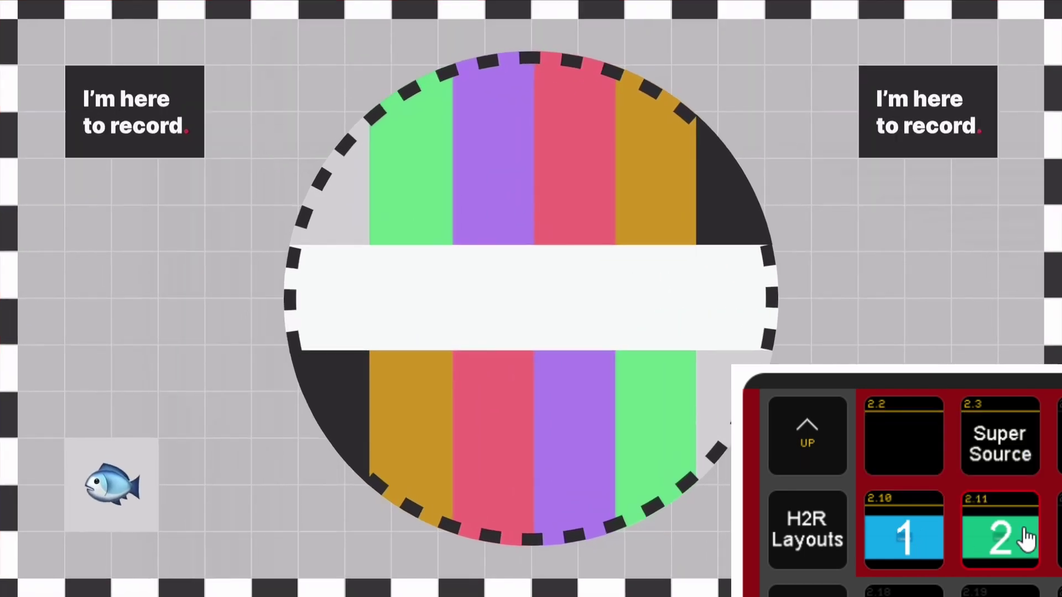
left_click(1008, 472)
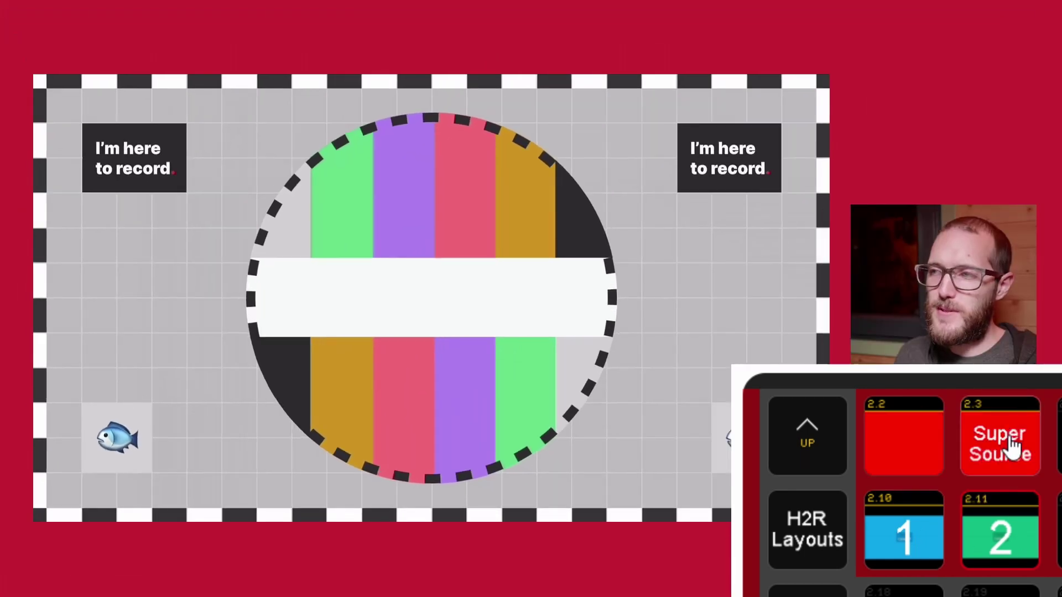